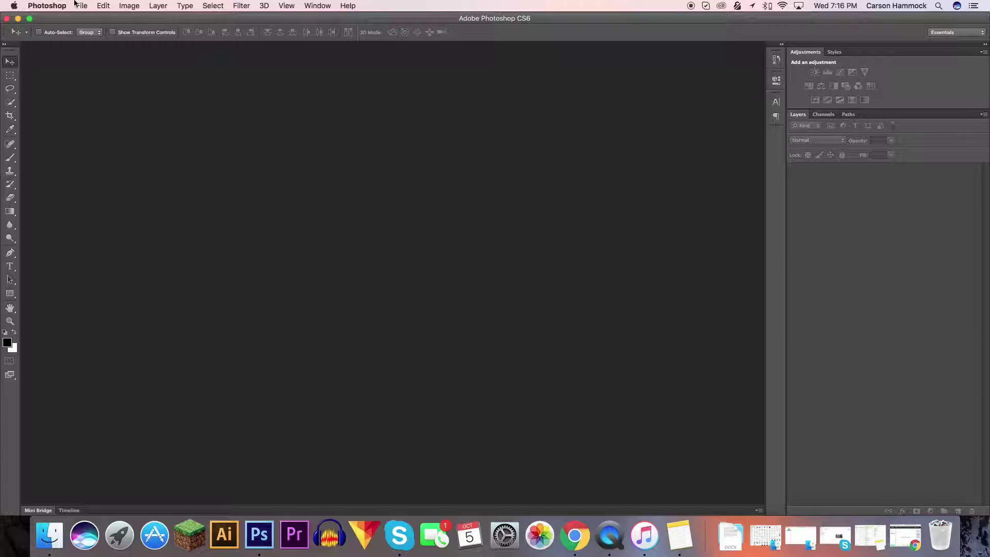
Create a new 1920 × 1080 pixel document with a white background, named Space Text Effect.
left_click(82, 5)
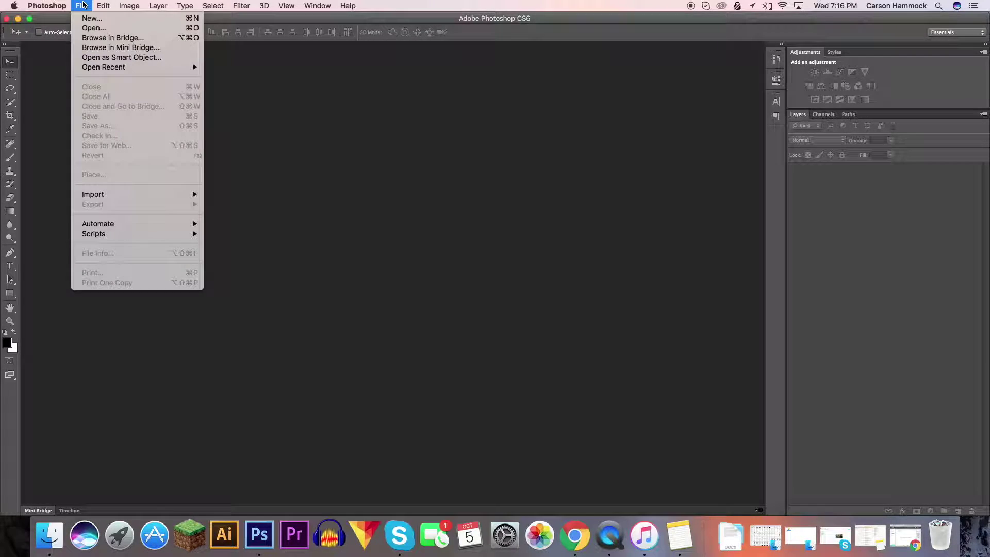
left_click(82, 6)
key("super+n")
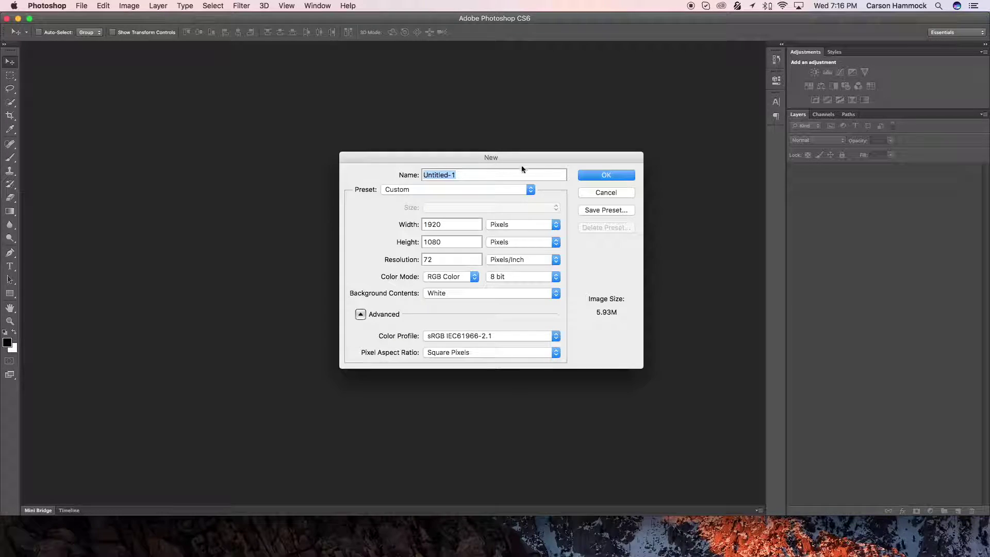
key("BackSpace")
type("Soac")
type("a")
type("ce ")
type("Text Effect")
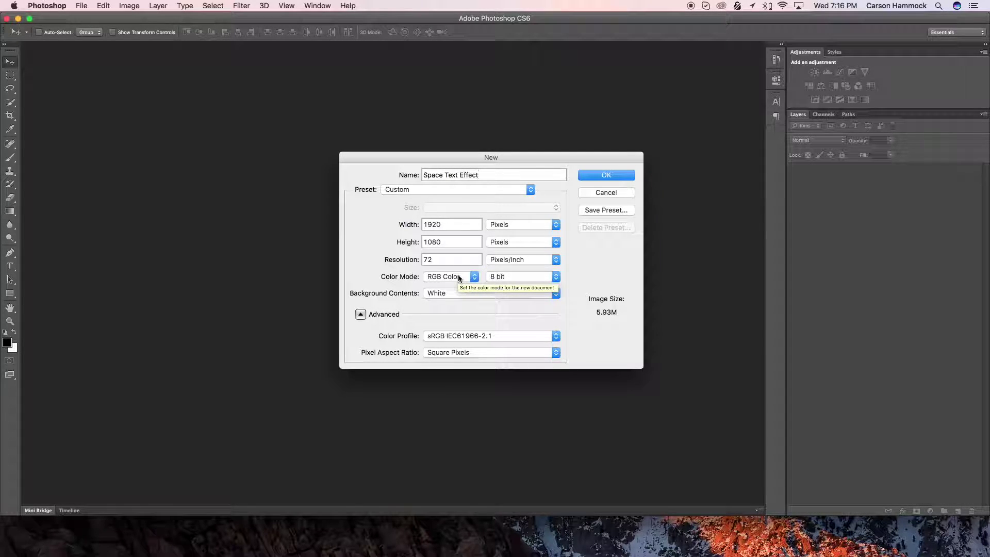
left_click(594, 179)
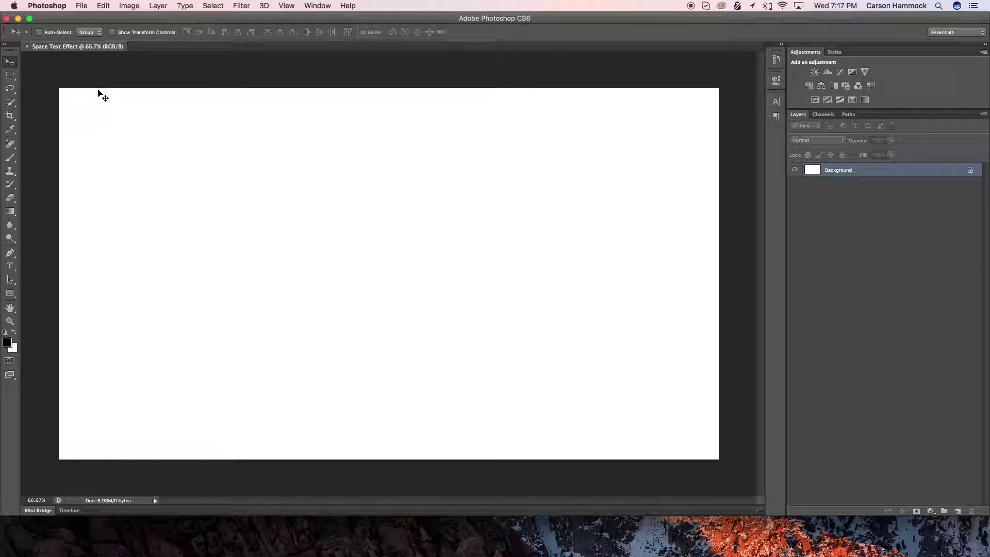
Fill the background layer with black using the Paint Bucket tool.
left_click(12, 213)
right_click(13, 212)
left_click(14, 212)
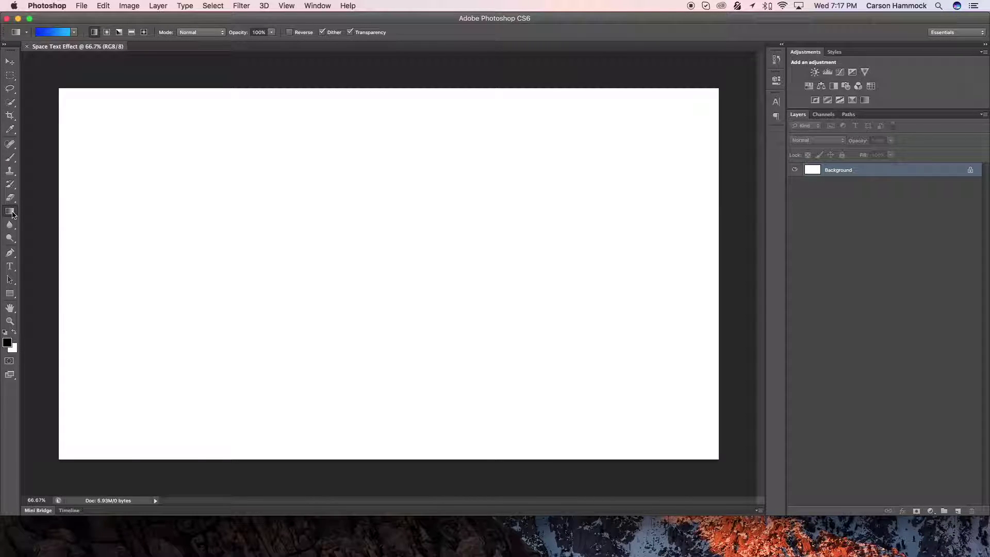
right_click(14, 214)
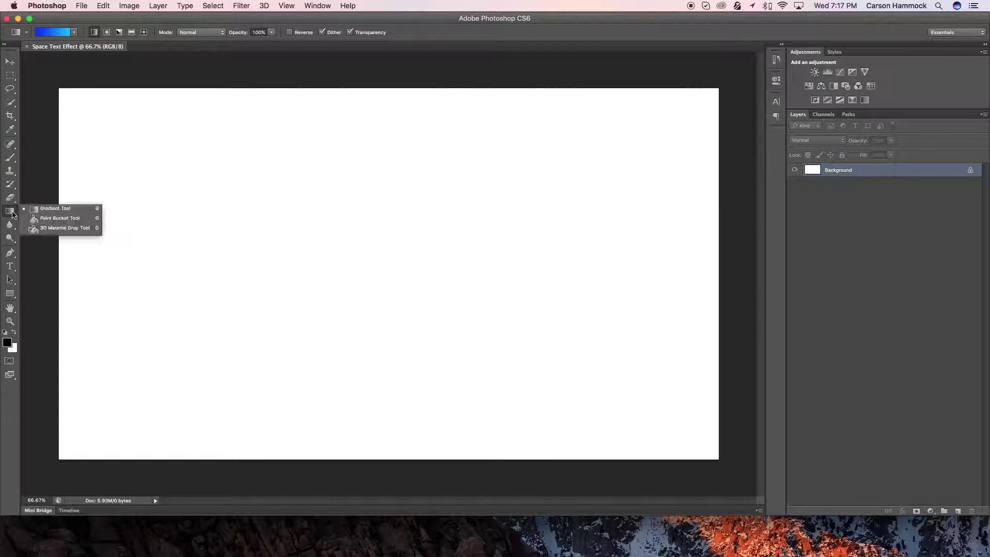
left_click(56, 218)
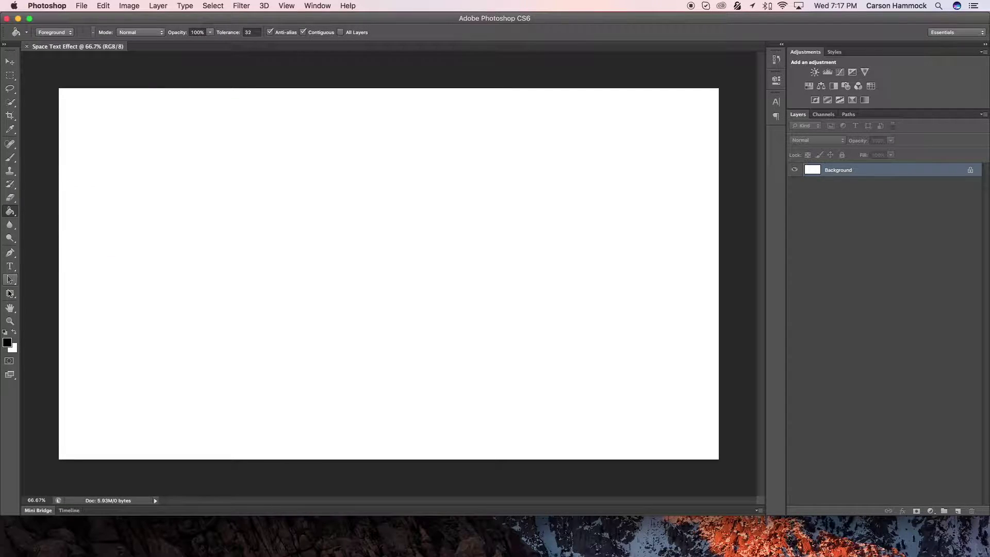
left_click(184, 322)
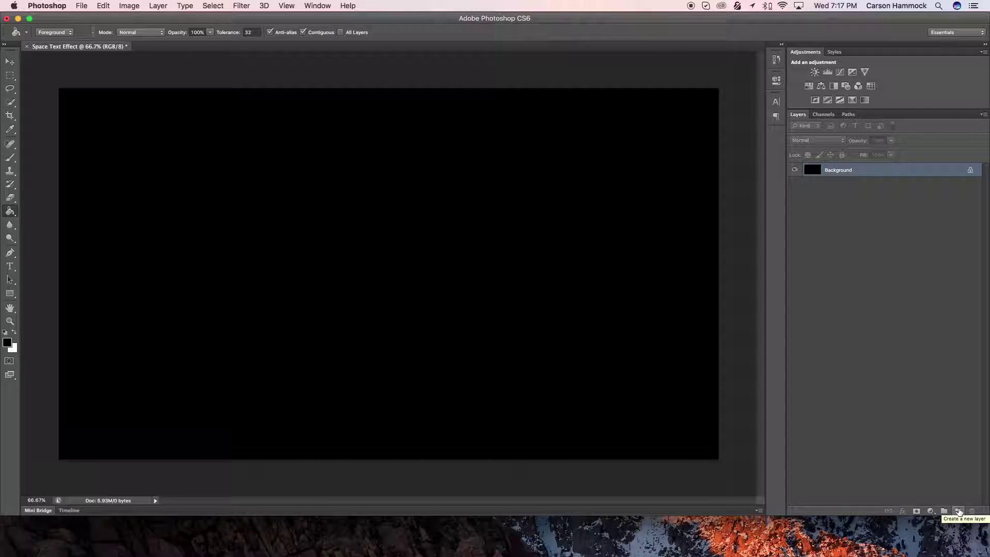
Add a new layer above the background and name it Text Layer 1.
left_click(958, 511)
double_click(835, 170)
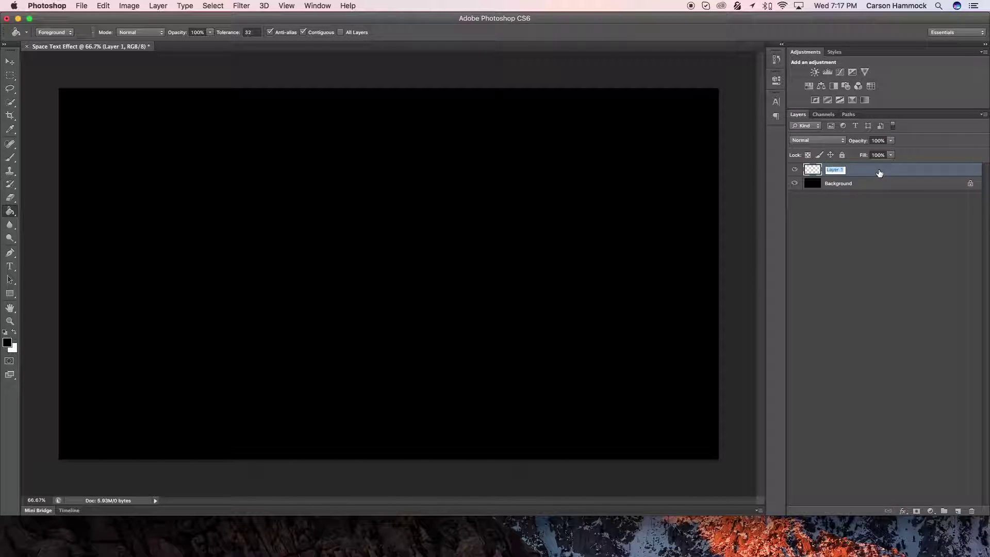
type("Text Layer")
key("Return")
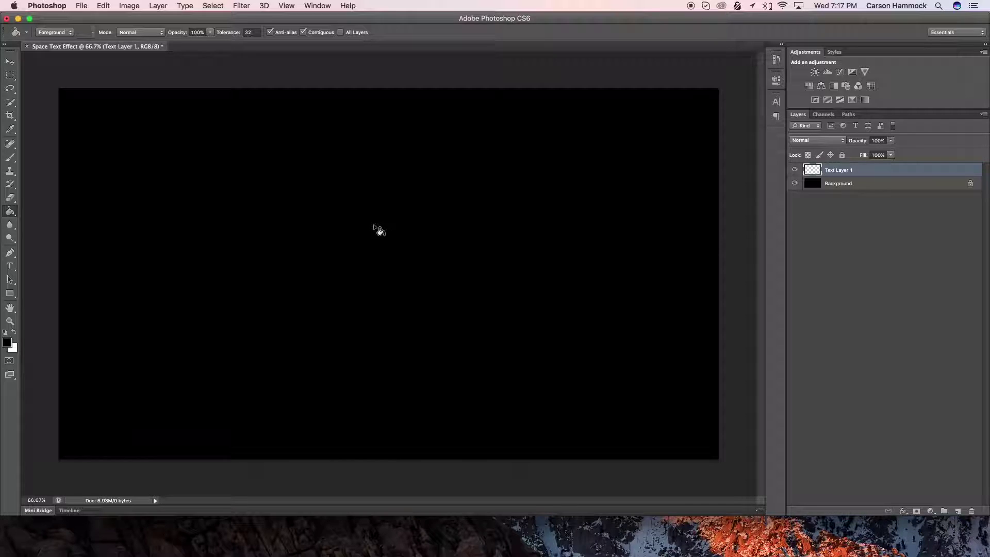
Add a text box covering the whole canvas with the word TEXT in it.
left_click(11, 267)
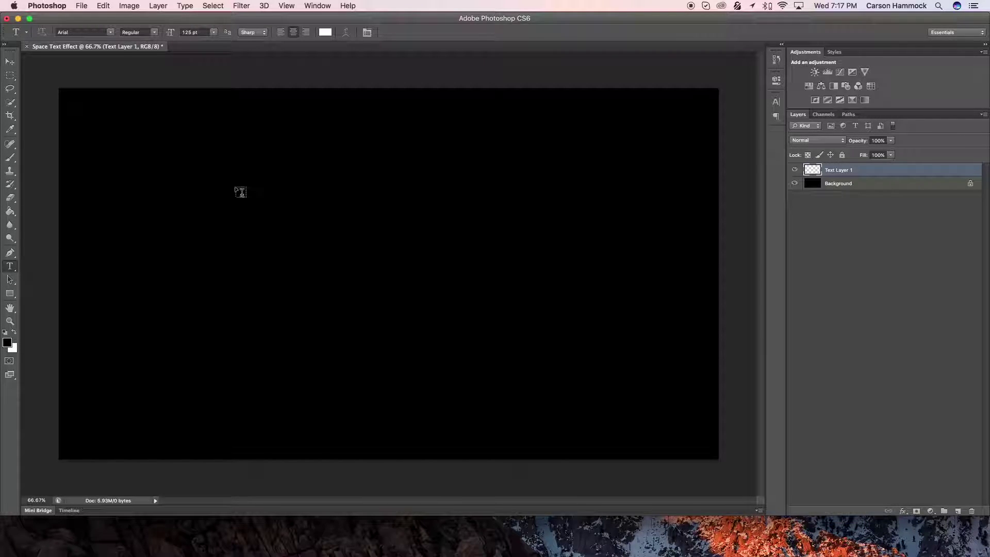
left_click_drag(66, 93, 718, 457)
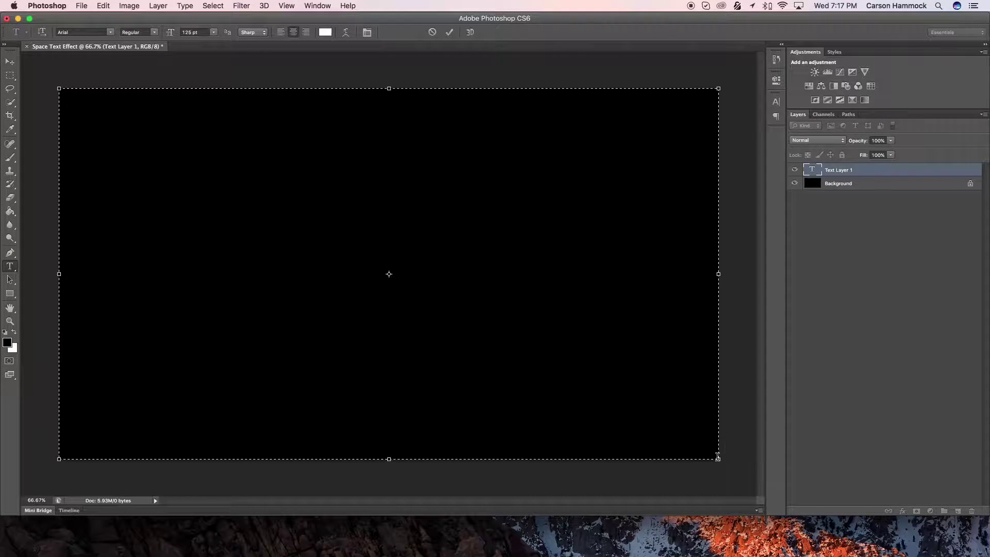
type("TEXT")
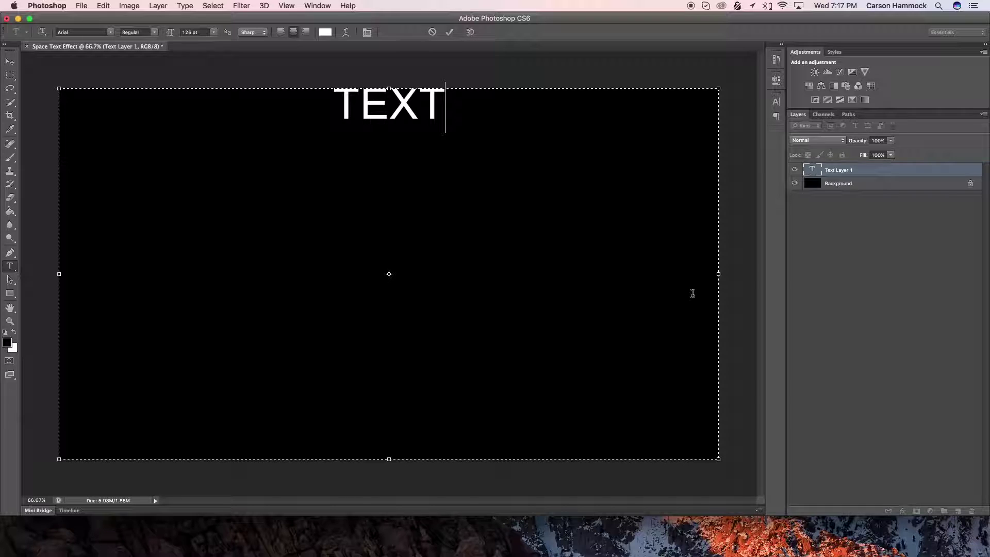
Set the font style of the word TEXT to Bold.
left_click_drag(452, 105, 301, 82)
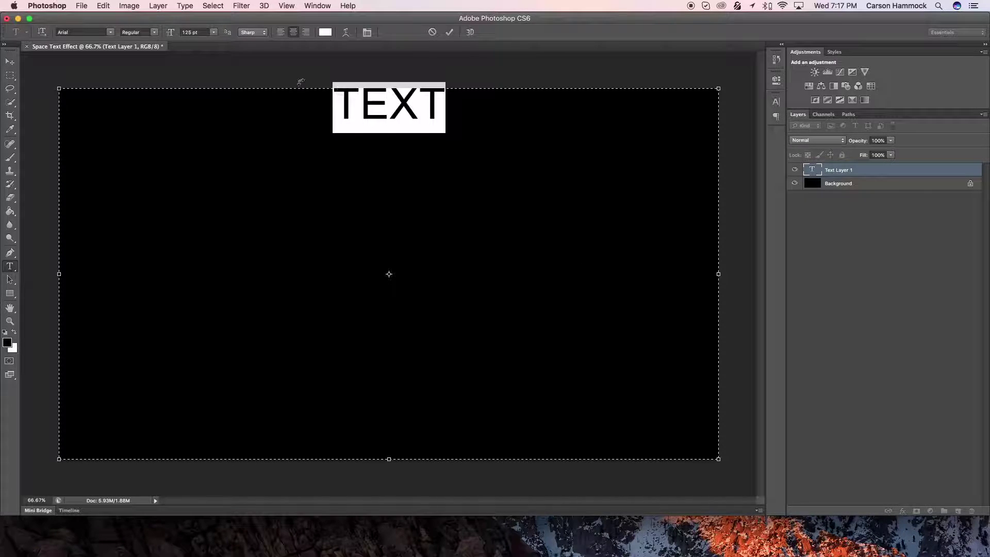
left_click(154, 33)
left_click(159, 45)
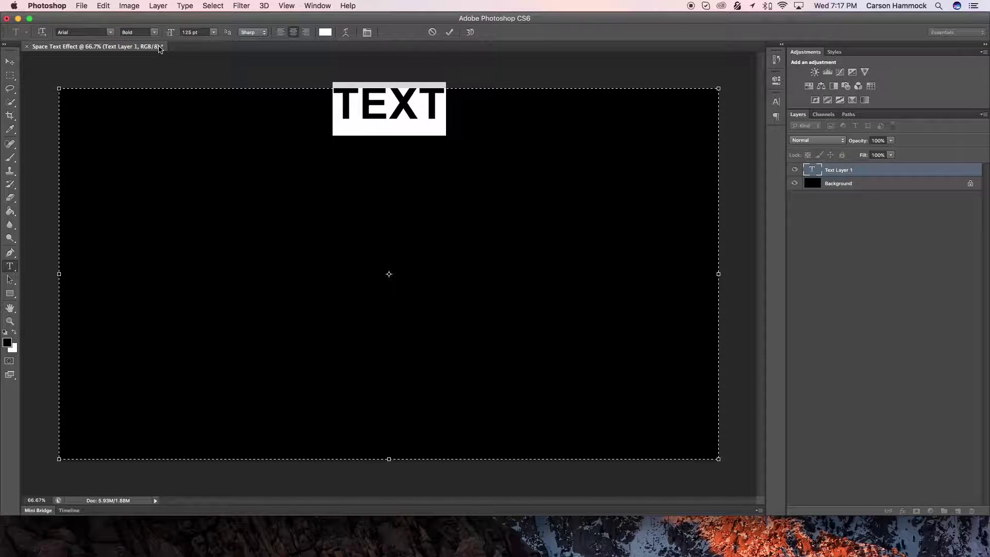
Set the font size of the word TEXT to 500 pt and commit the text edit.
left_click(417, 117)
left_click_drag(475, 103, 260, 76)
left_click(213, 32)
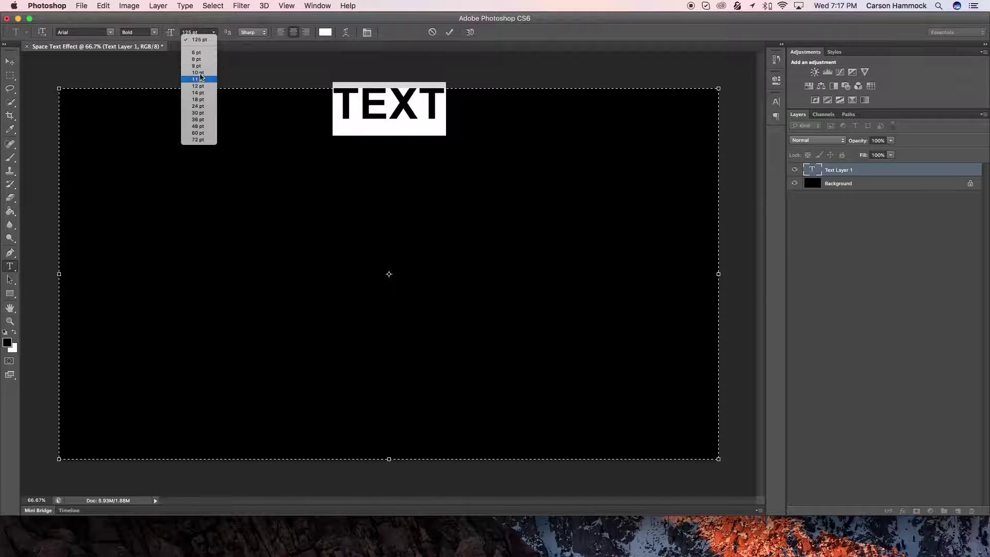
left_click(200, 33)
left_click(185, 32)
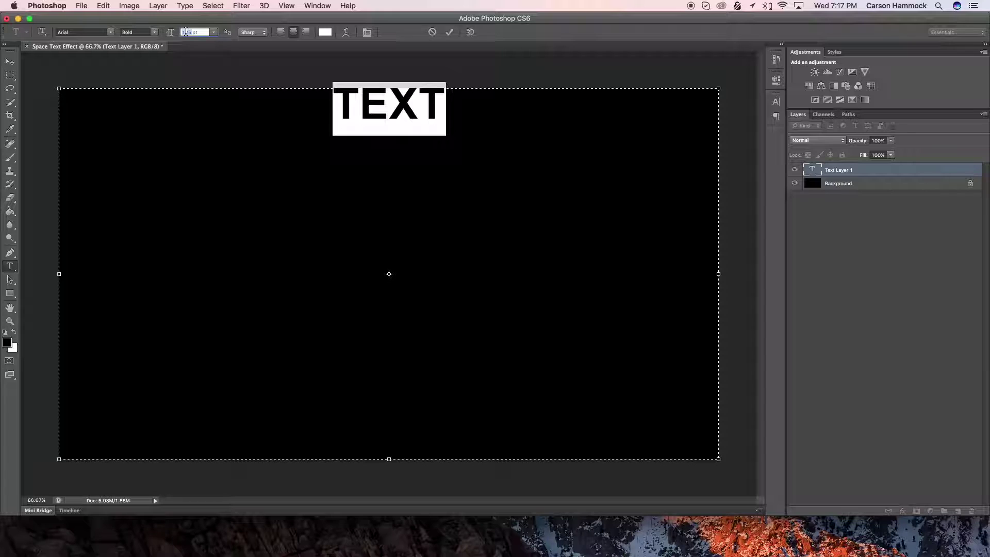
key("BackSpace")
type("500")
key("Return")
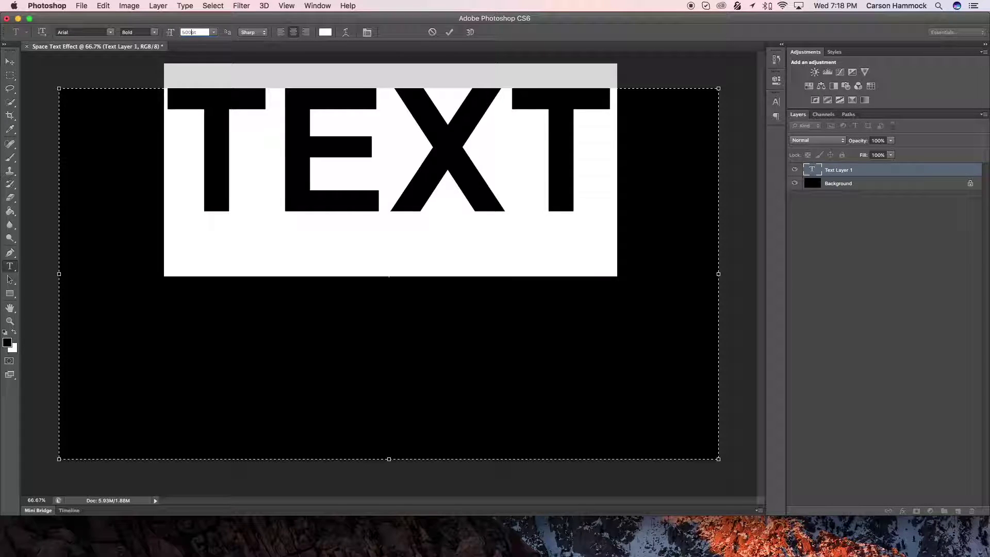
left_click(449, 32)
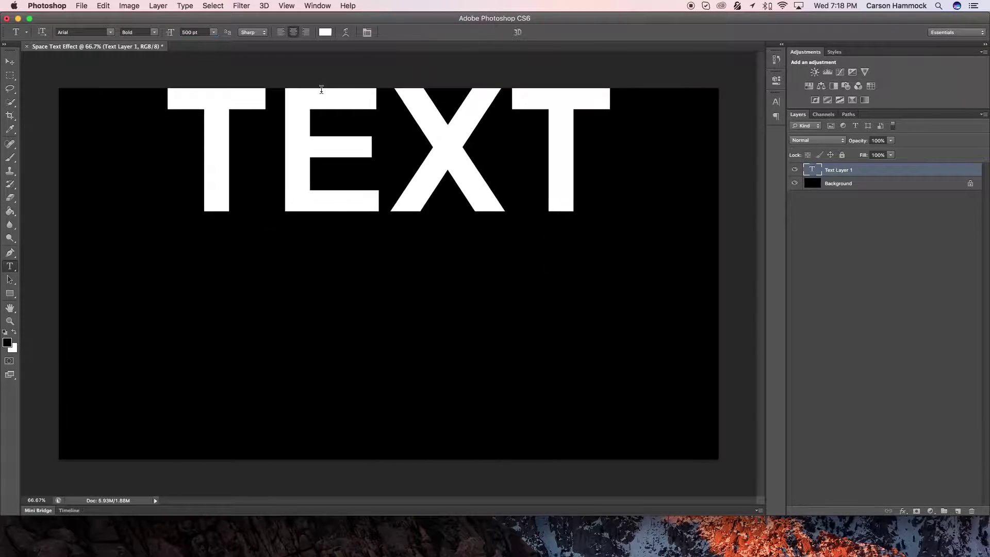
Move the word TEXT down to roughly the middle of the canvas.
left_click(10, 61)
left_click_drag(369, 135, 367, 267)
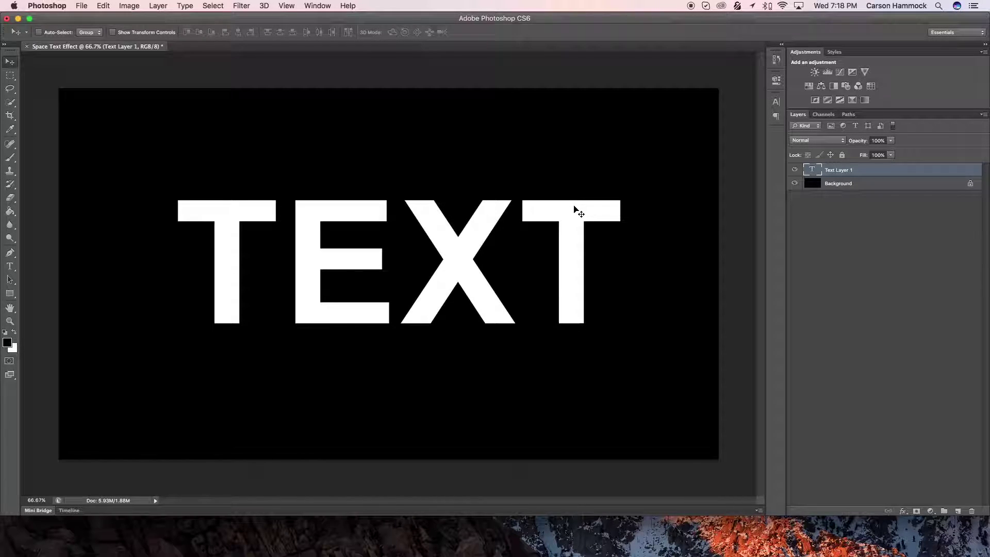
left_click_drag(607, 204, 602, 208)
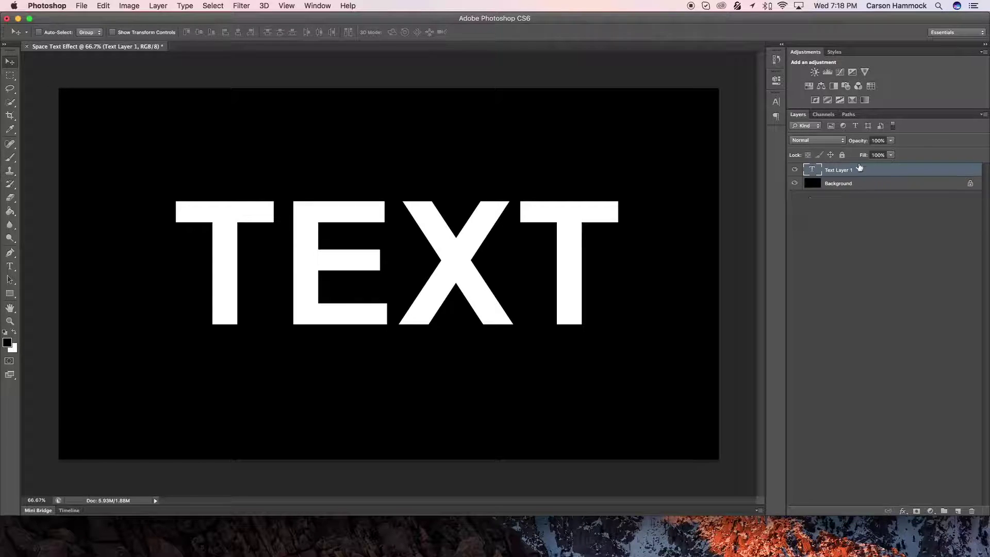
Load the letter outlines of Text Layer 1 as a selection and switch to the Gradient tool.
left_click(813, 169, "super")
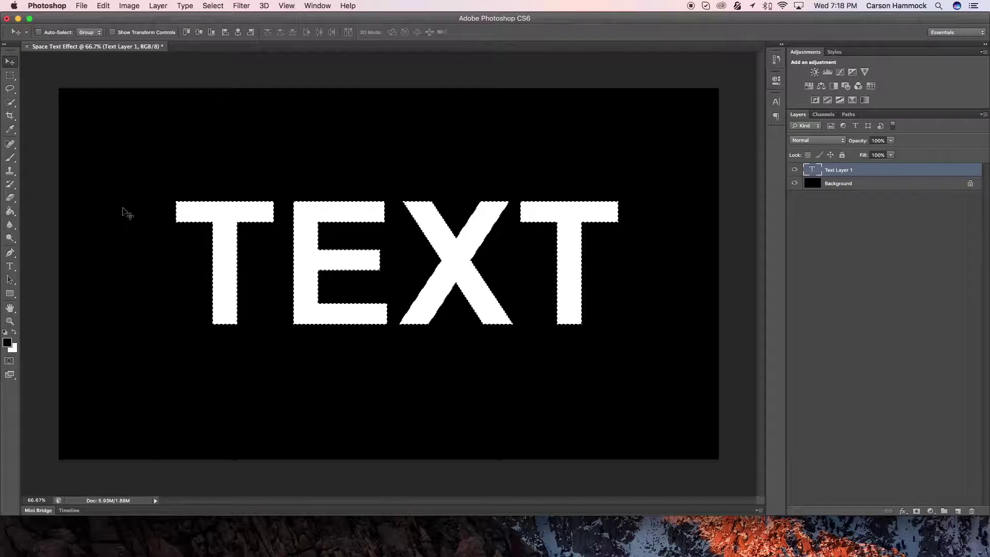
left_click(11, 212)
right_click(12, 214)
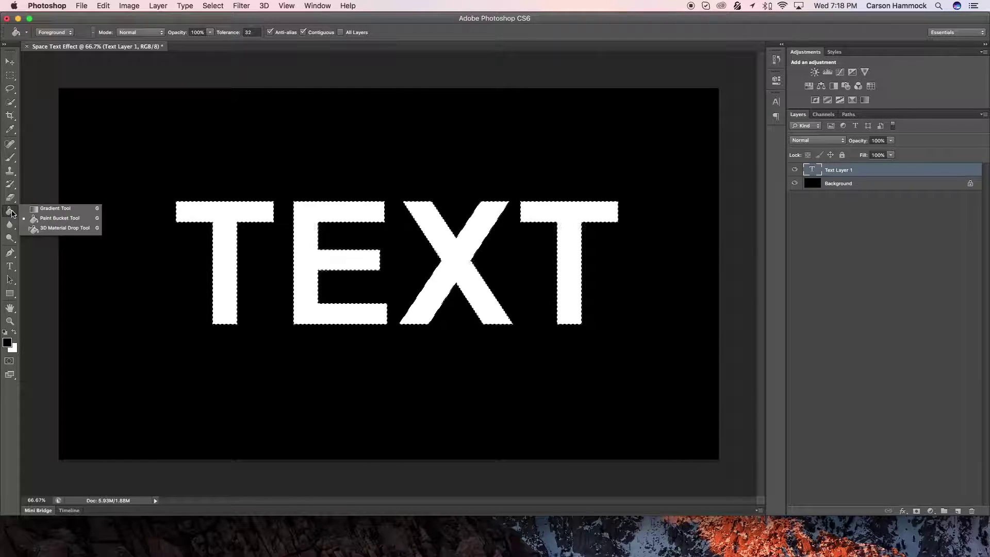
left_click(57, 210)
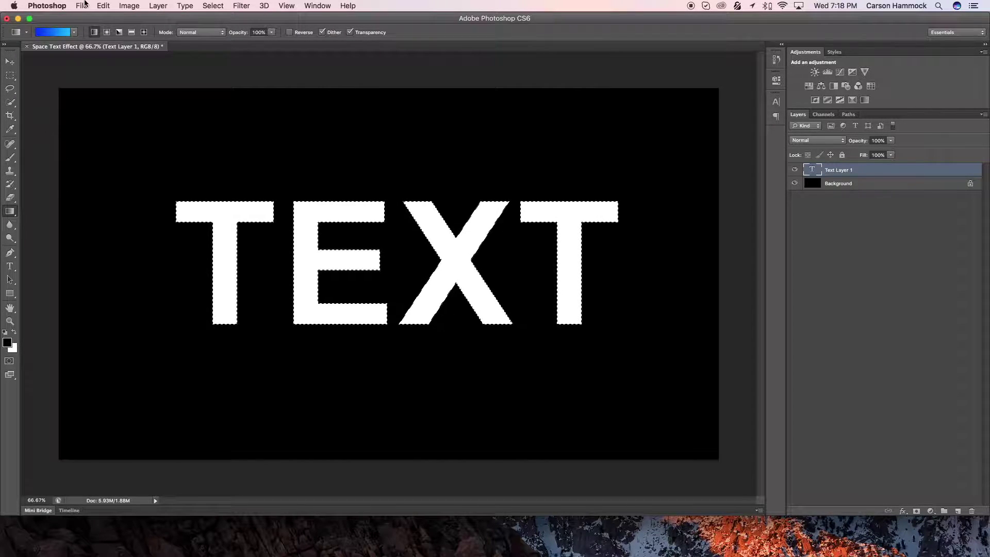
Set the starting color stop of the custom gradient to dark blue 0821ba.
left_click(74, 32)
left_click(57, 34)
left_click(56, 34)
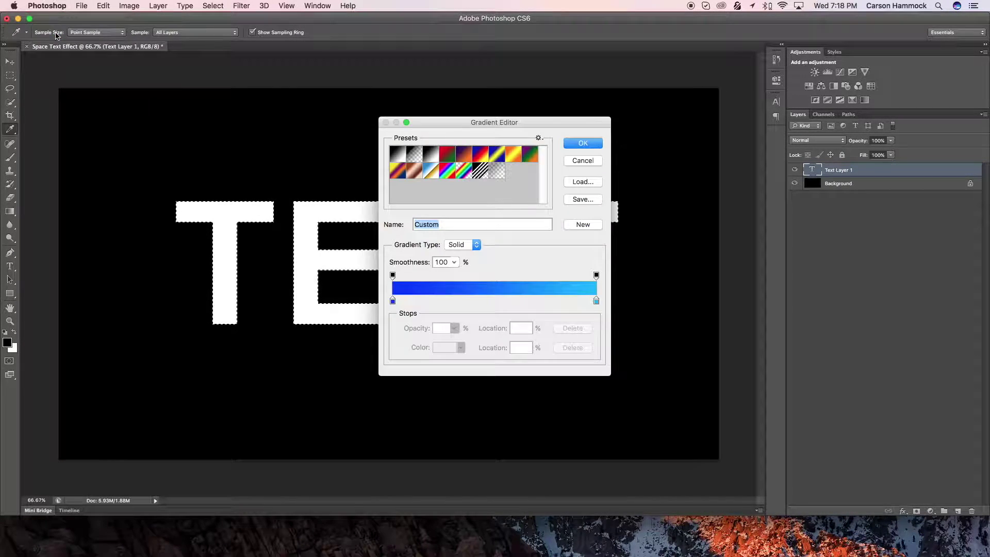
double_click(392, 301)
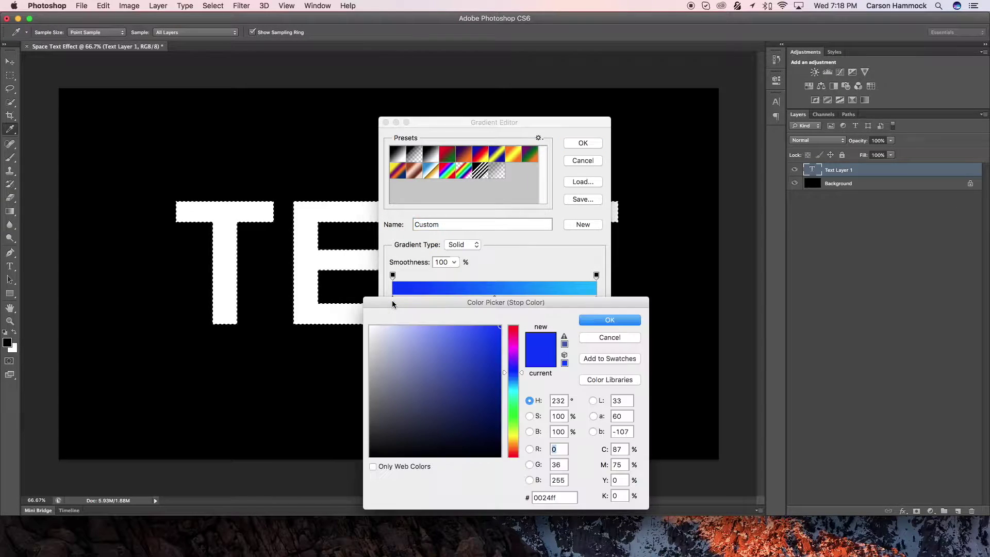
mouse_move(471, 354)
left_mouse_down()
mouse_move(488, 337)
mouse_move(496, 362)
left_mouse_up()
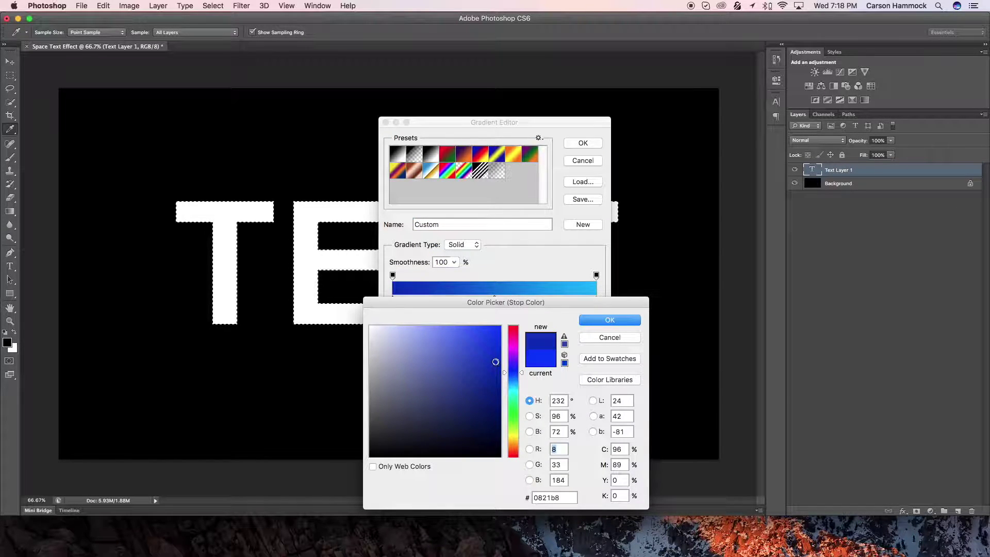
left_click(592, 320)
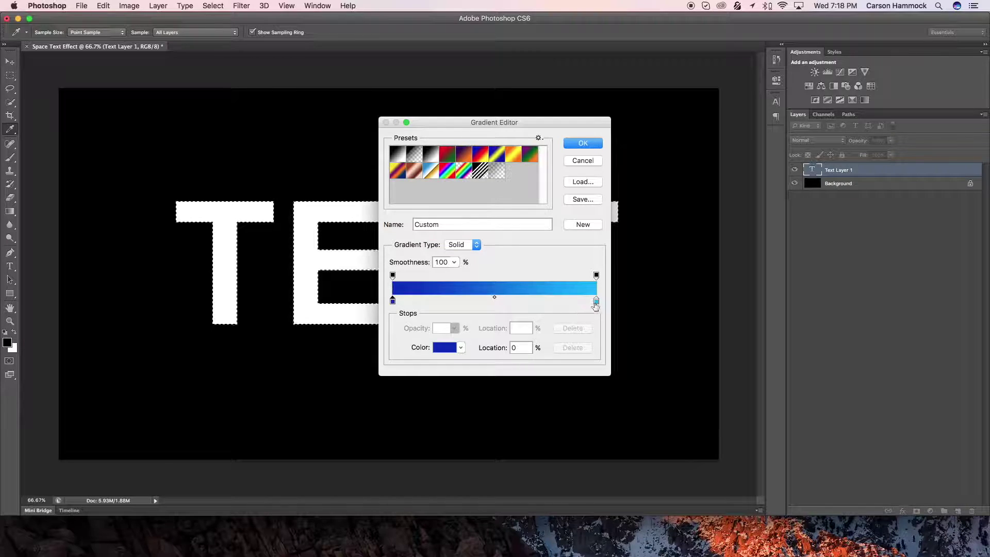
Review the color codes of the gradient's dark blue and light blue stops and accept the edited gradient.
double_click(597, 300)
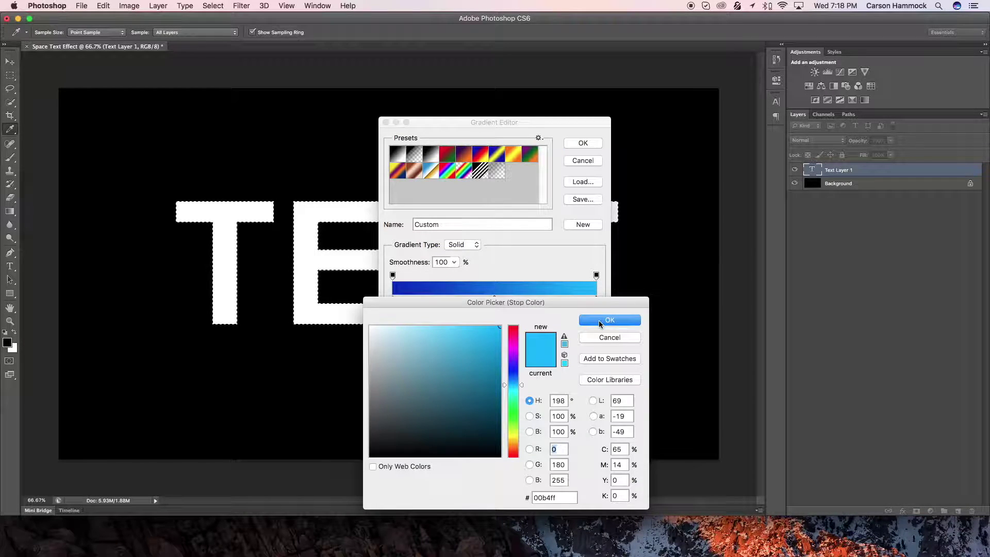
left_click(598, 320)
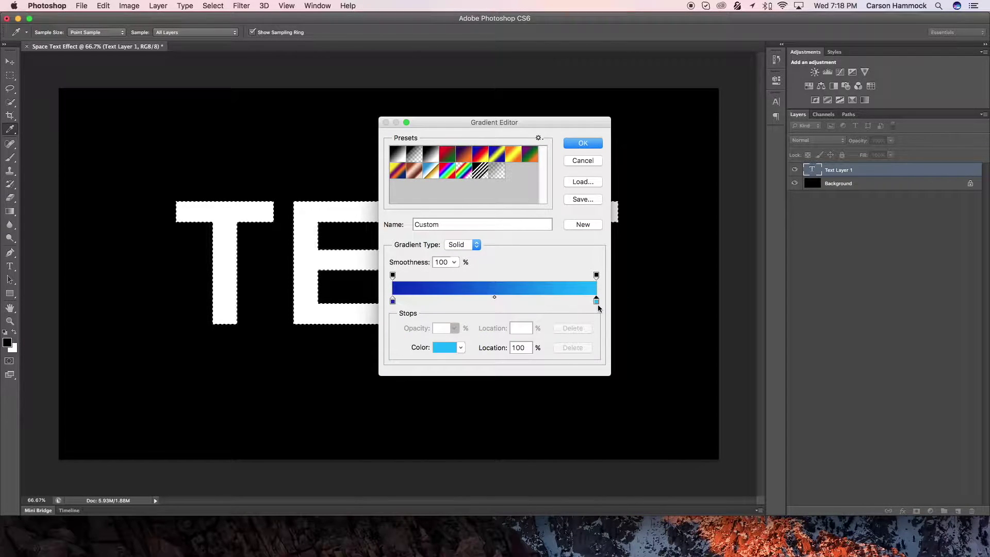
double_click(392, 301)
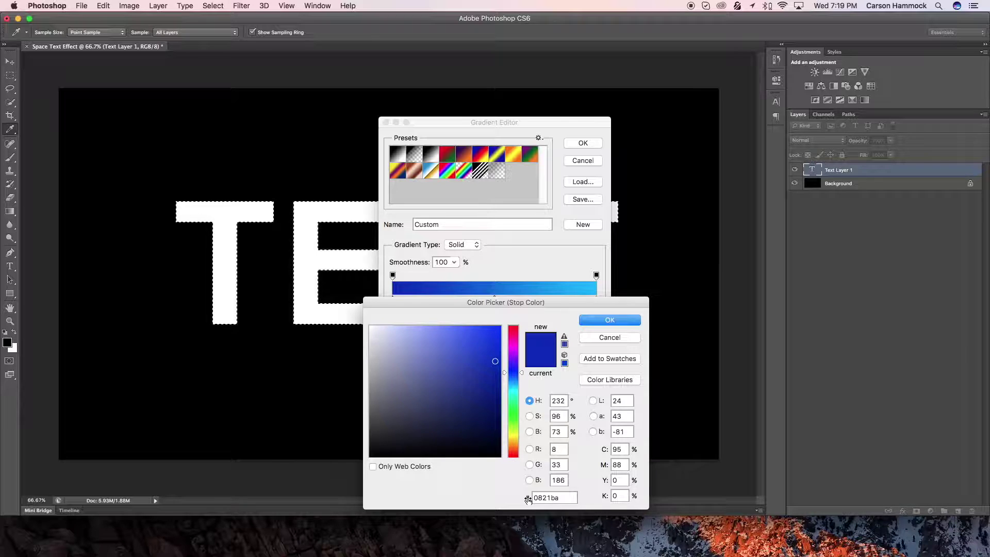
left_click(610, 320)
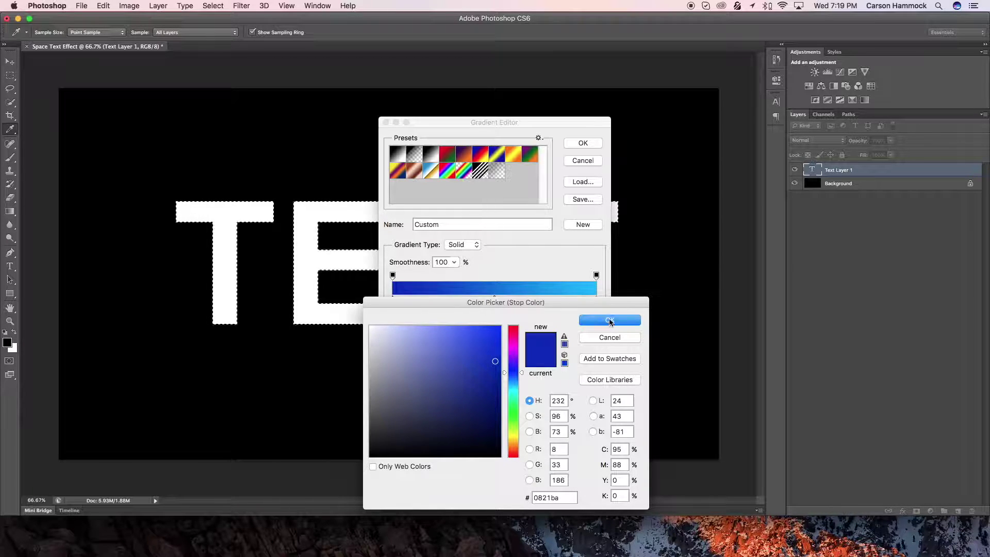
left_click(596, 300)
double_click(596, 300)
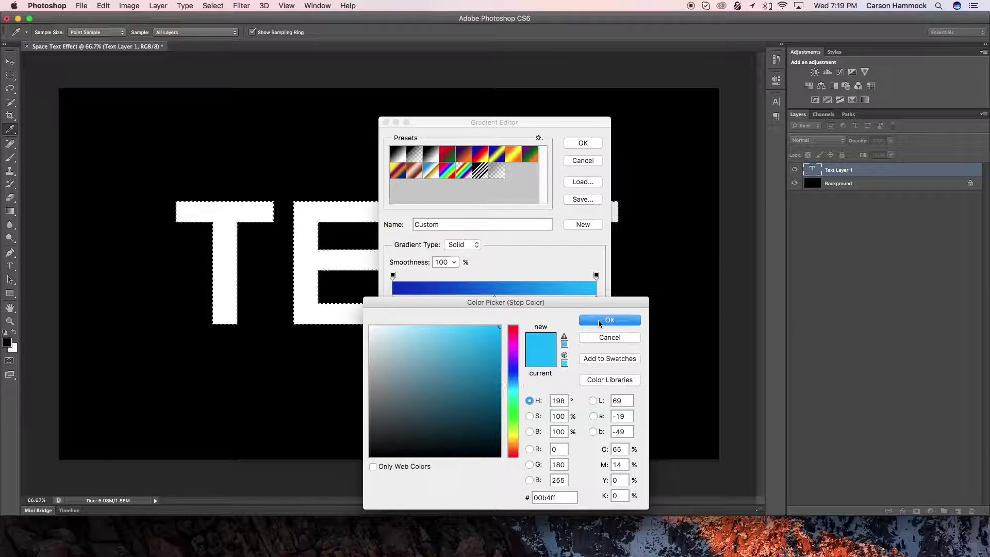
left_click(607, 321)
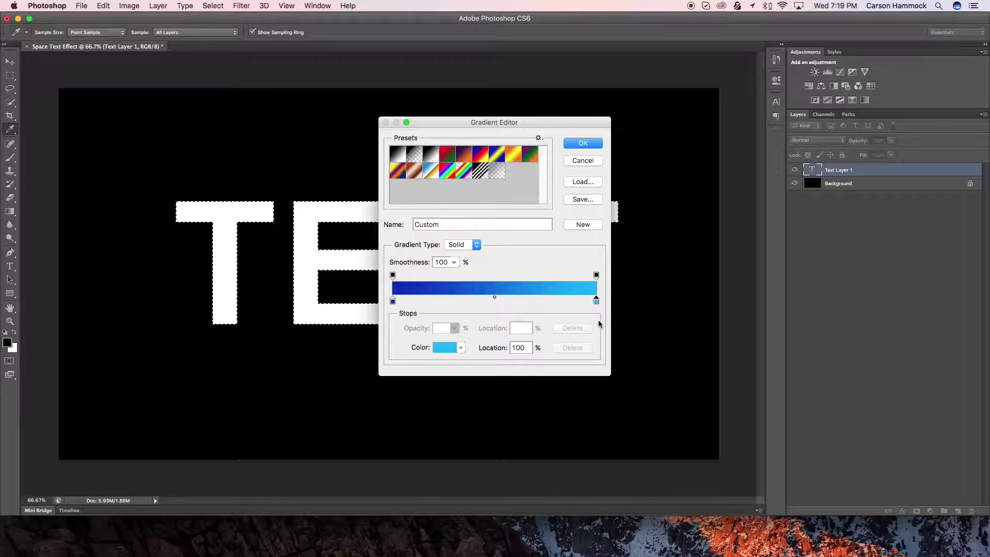
left_click(575, 146)
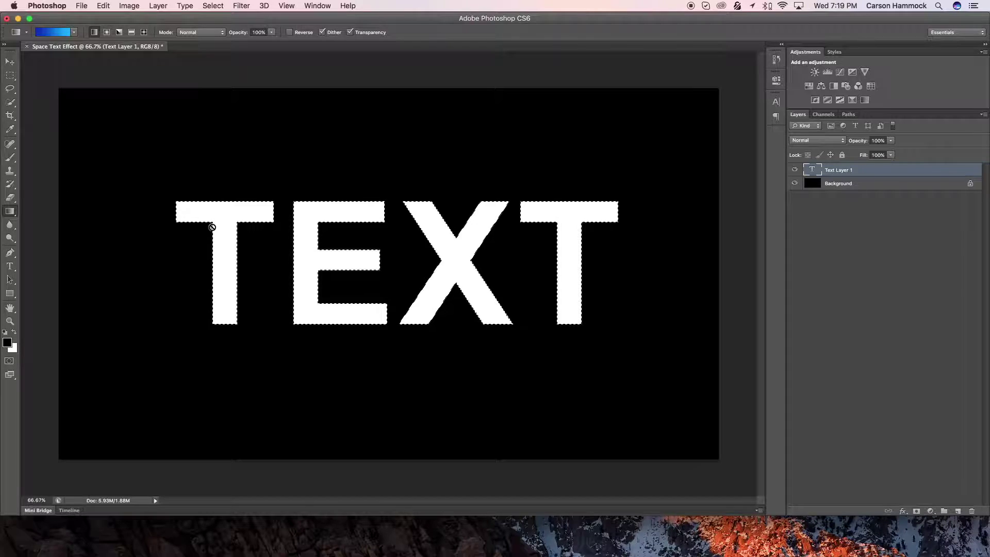
Rasterize the Text Layer 1 type layer so that its pixels can take the gradient.
left_click(245, 220)
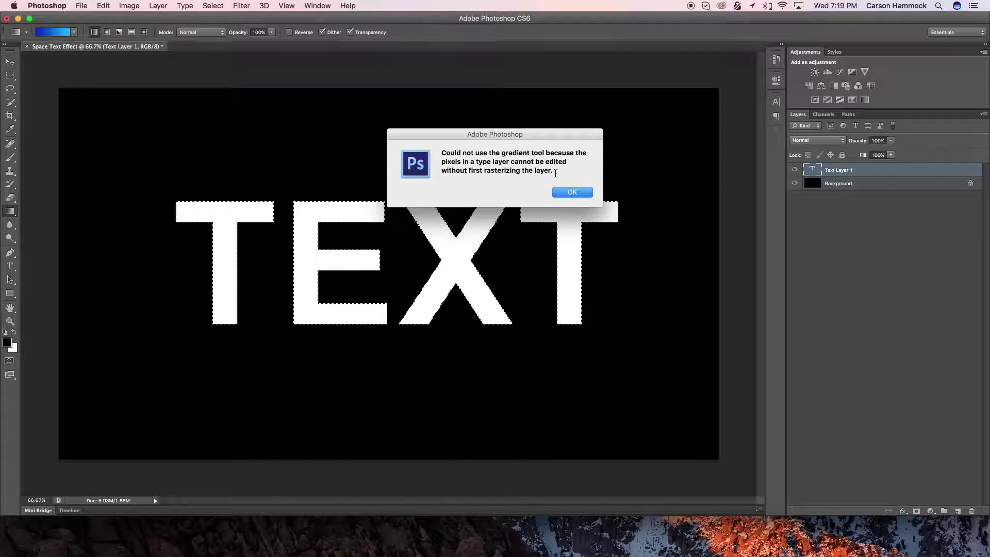
left_click(572, 193)
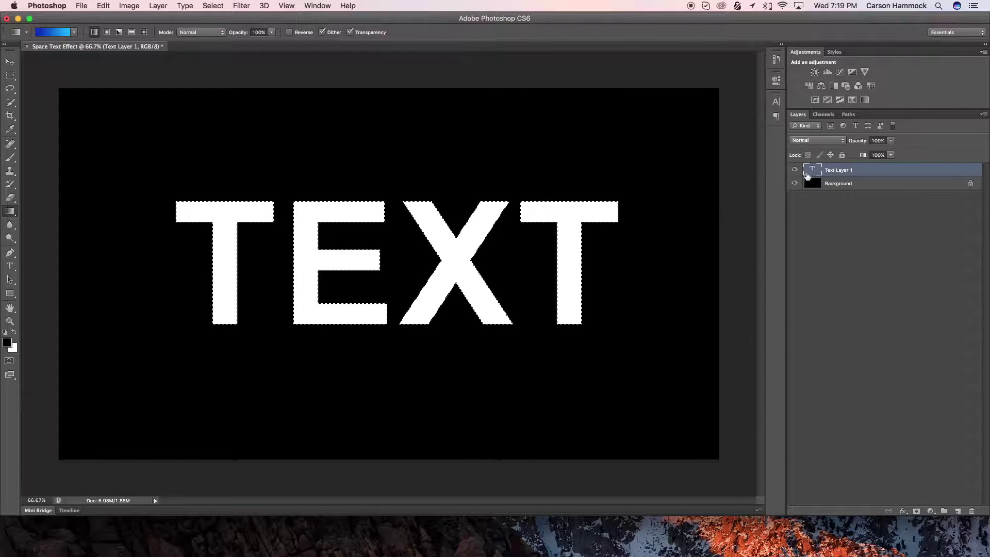
left_click(858, 171, "super")
left_click(858, 170, "super")
right_click(859, 170)
left_click(743, 252)
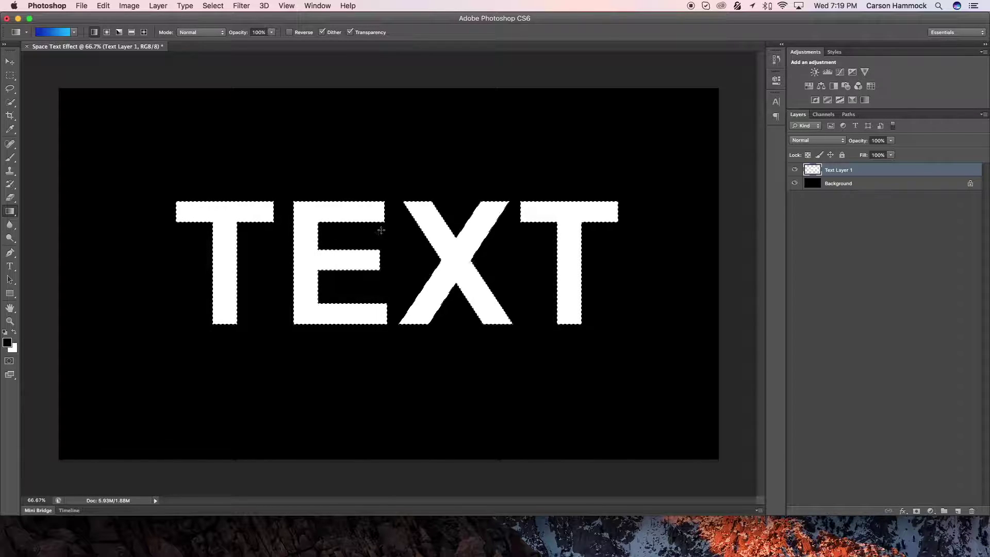
left_click(9, 266)
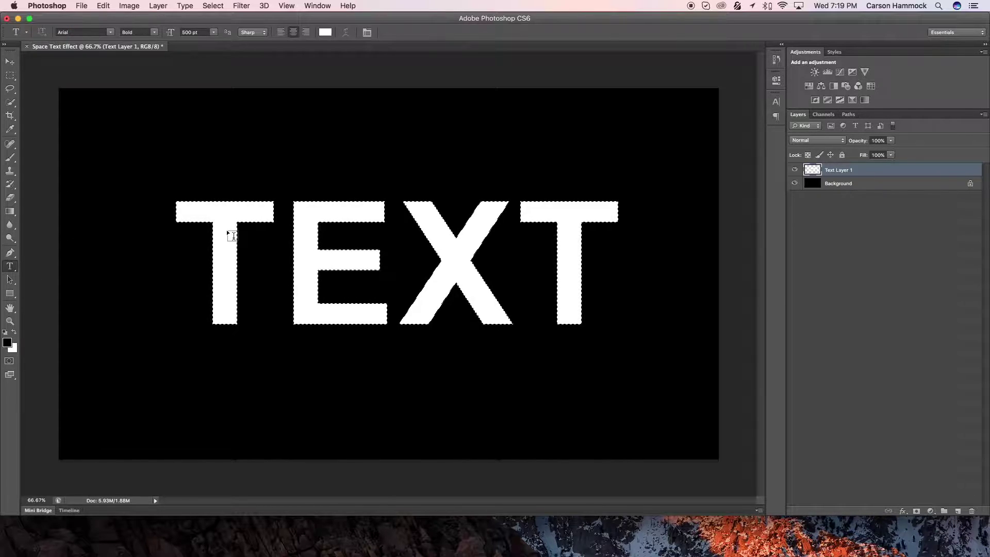
left_click(229, 223)
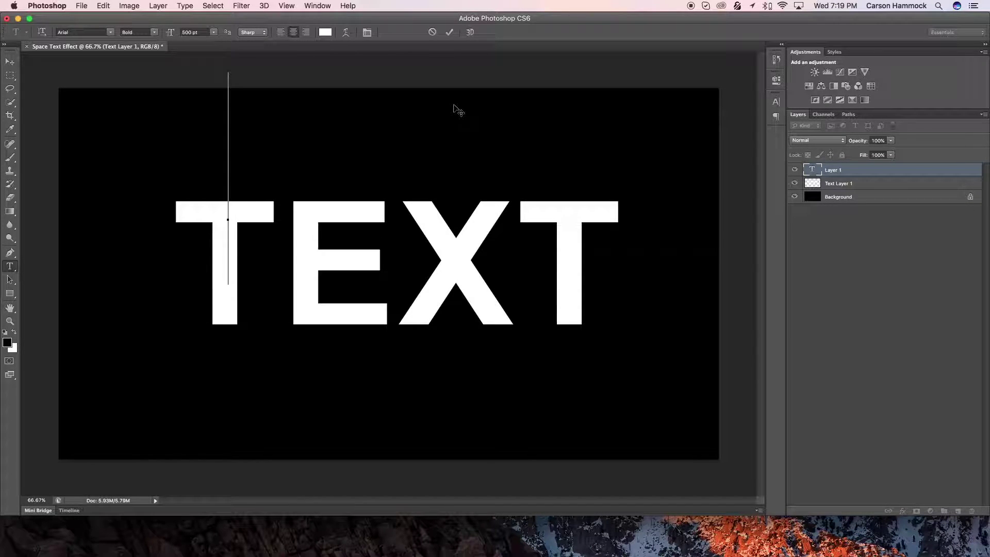
left_click(432, 32)
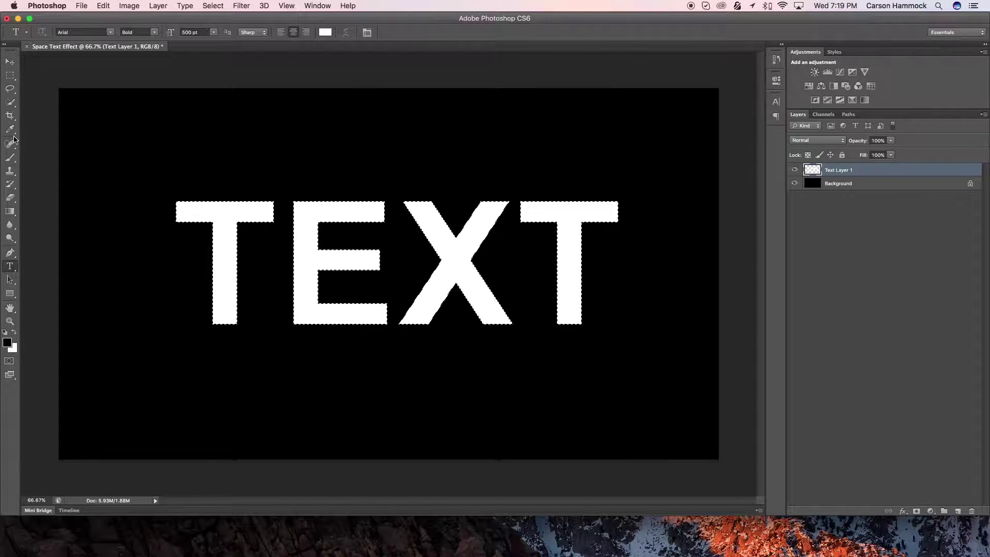
left_click(10, 211)
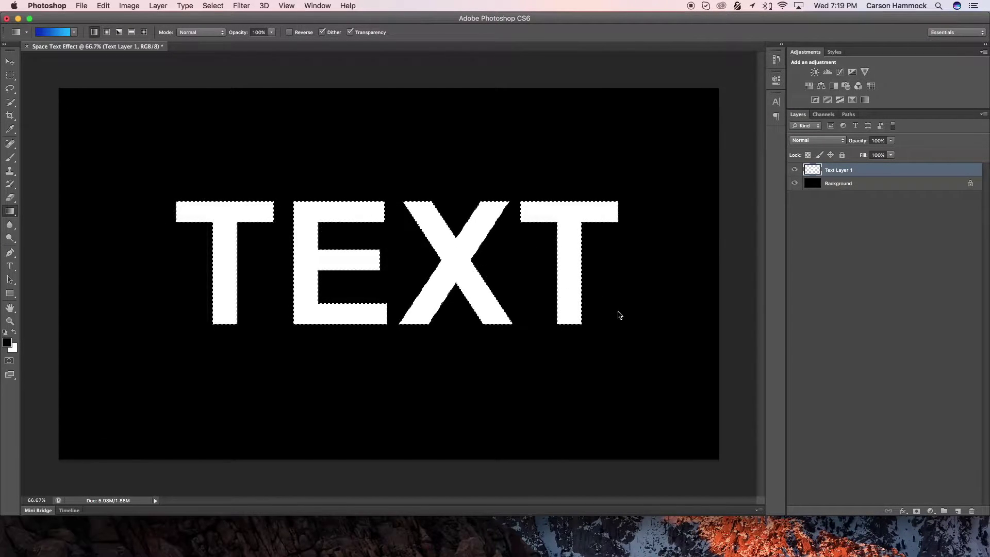
Fill the selected letters with the linear gradient from dark blue at the first T to light blue at the last T, and deselect.
left_click_drag(564, 167, 320, 240)
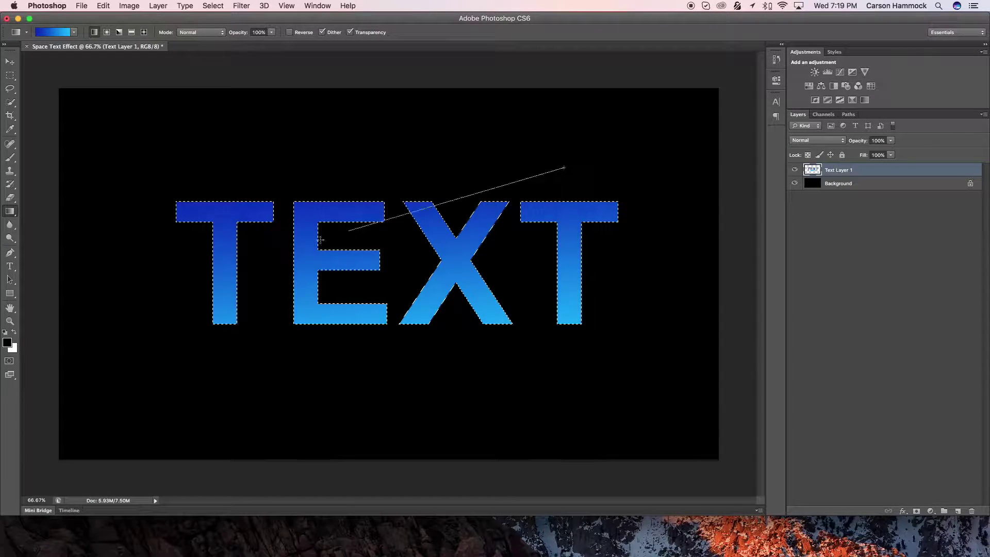
left_click_drag(255, 320, 253, 317)
left_click_drag(216, 178, 471, 303)
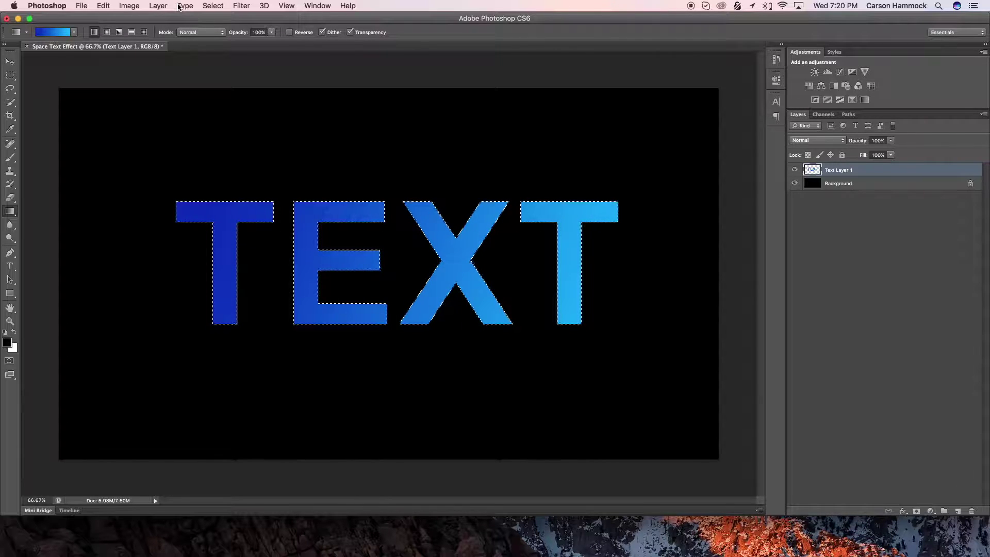
left_click(222, 6)
left_click(224, 26)
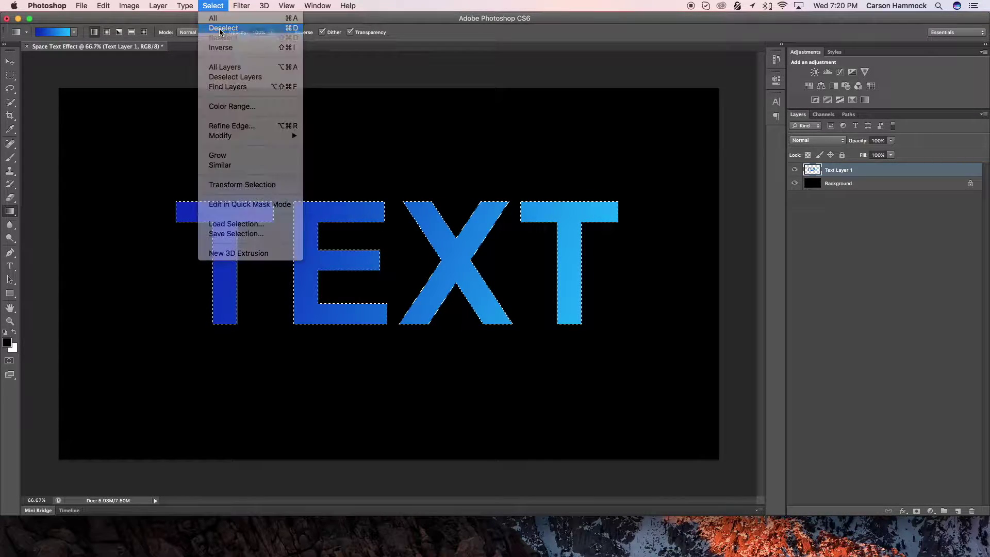
left_click(10, 62)
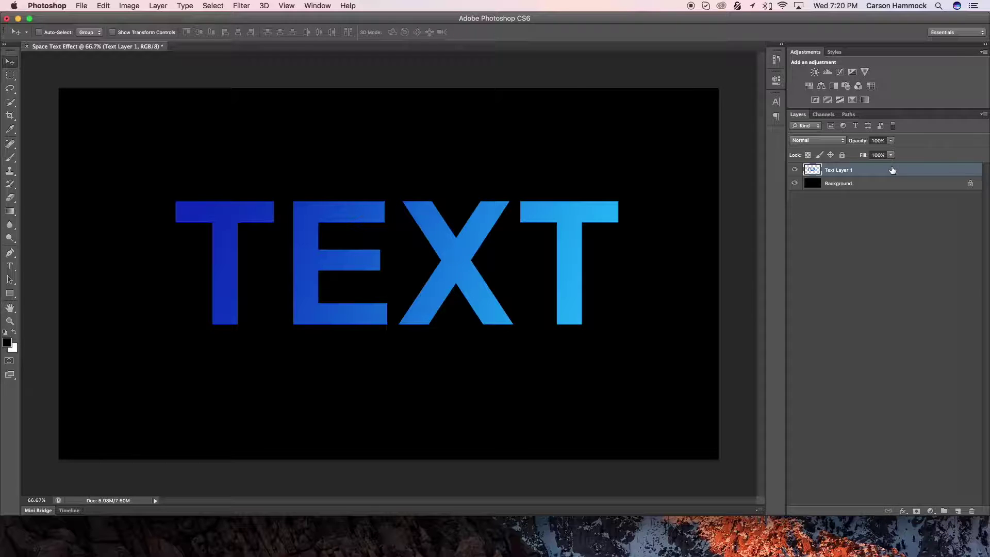
key("super+j")
key("super+z")
left_click(959, 511)
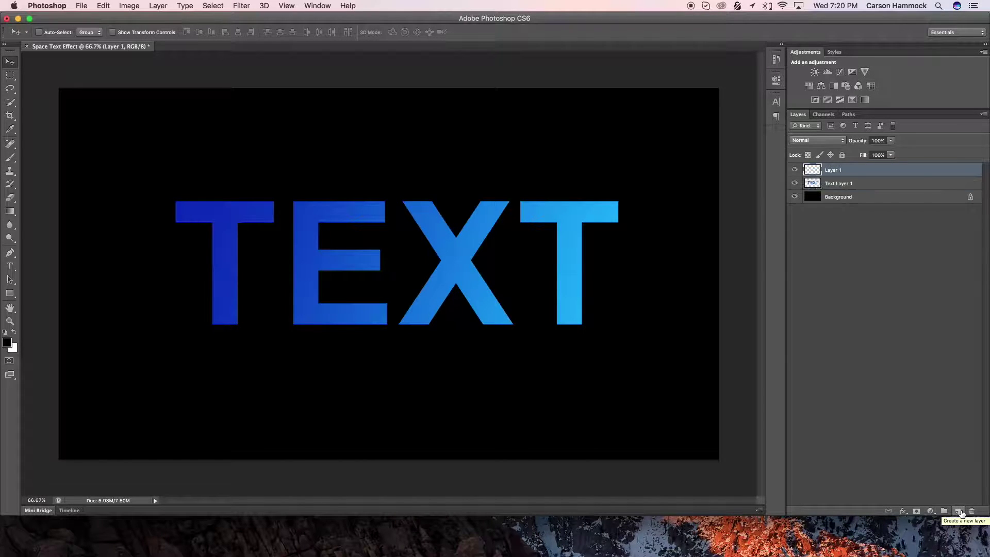
key("super+z")
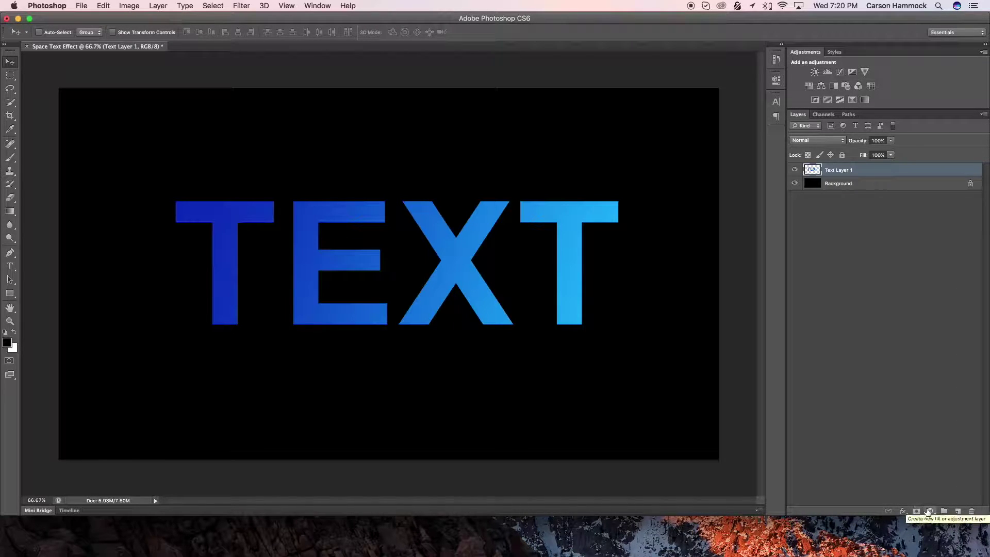
Duplicate Text Layer 1 within the same document, keeping the suggested name Text Layer 1 copy.
left_click(157, 6)
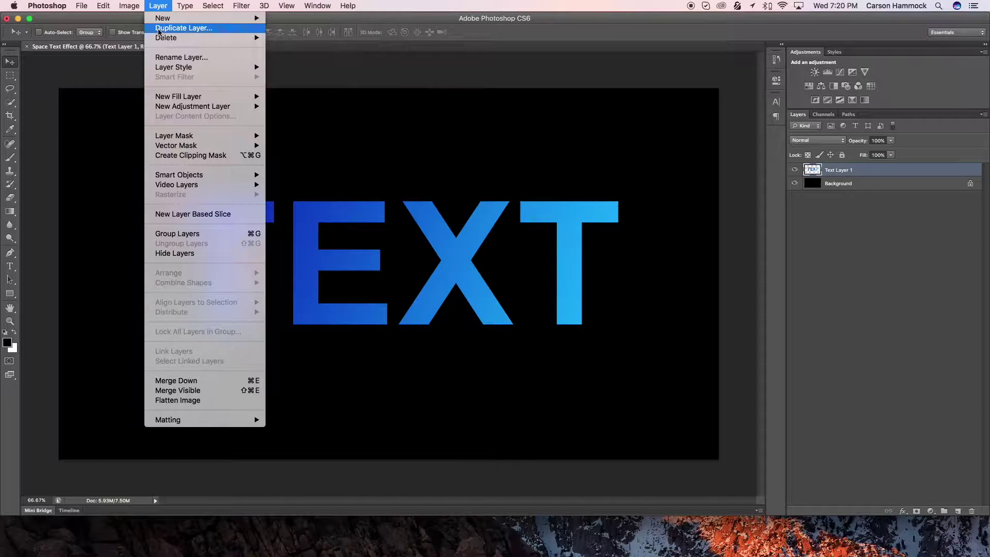
left_click(184, 28)
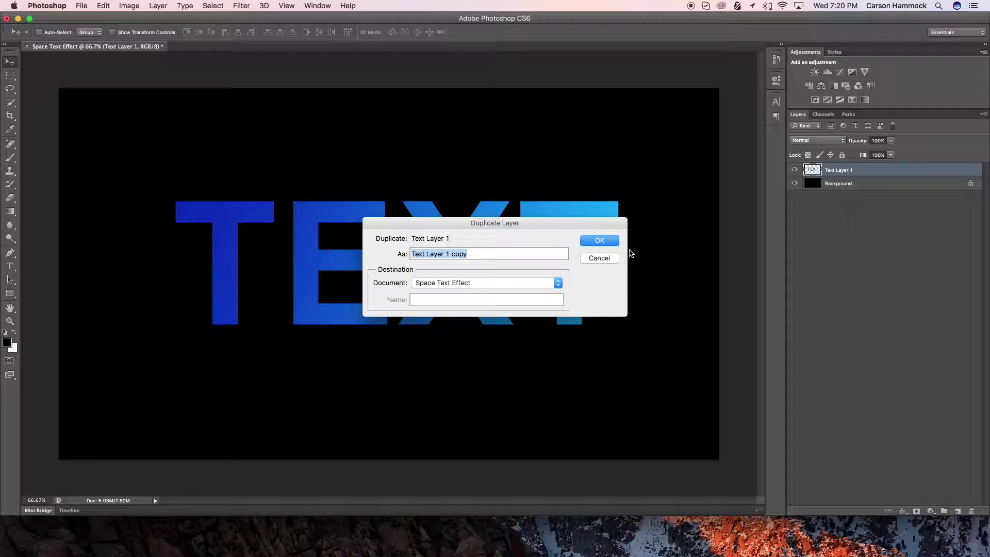
left_click(610, 241)
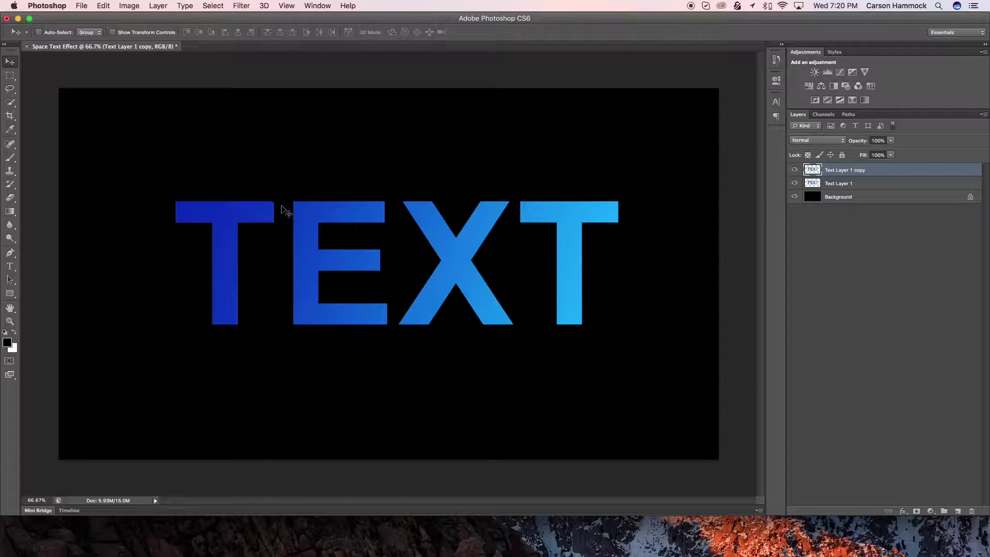
double_click(898, 167)
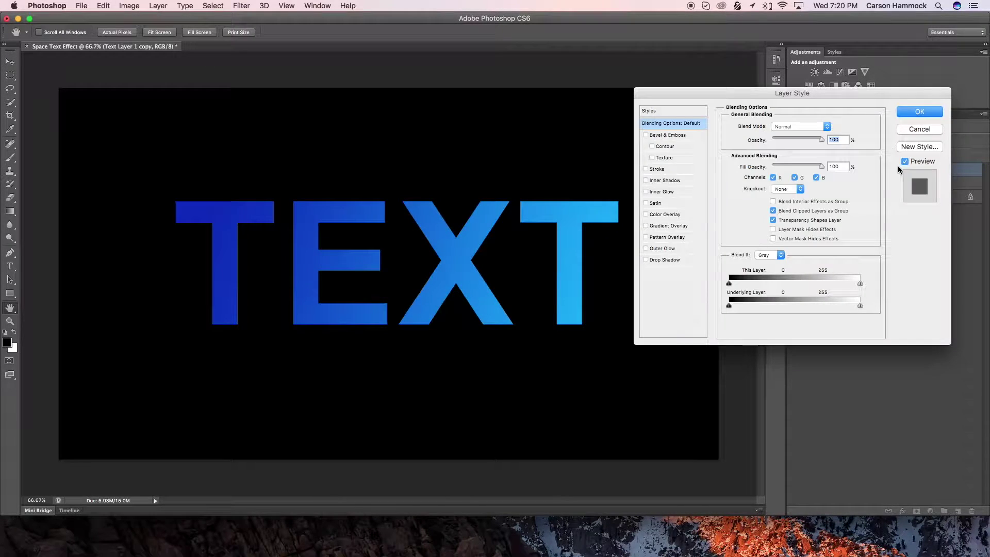
left_click(927, 132)
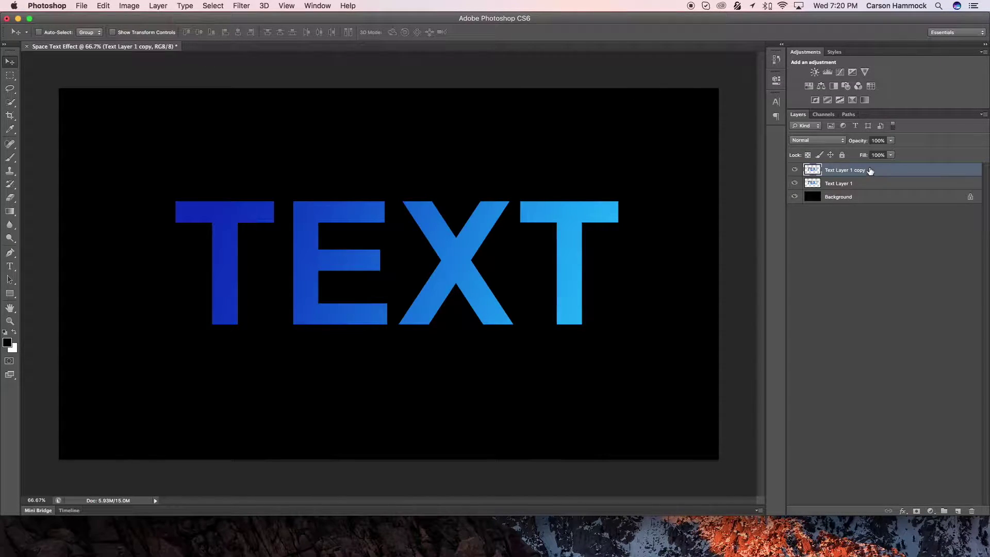
Render the Clouds filter on Text Layer 1 copy and set its blend mode to Color Dodge.
left_click(236, 6)
mouse_move(245, 129)
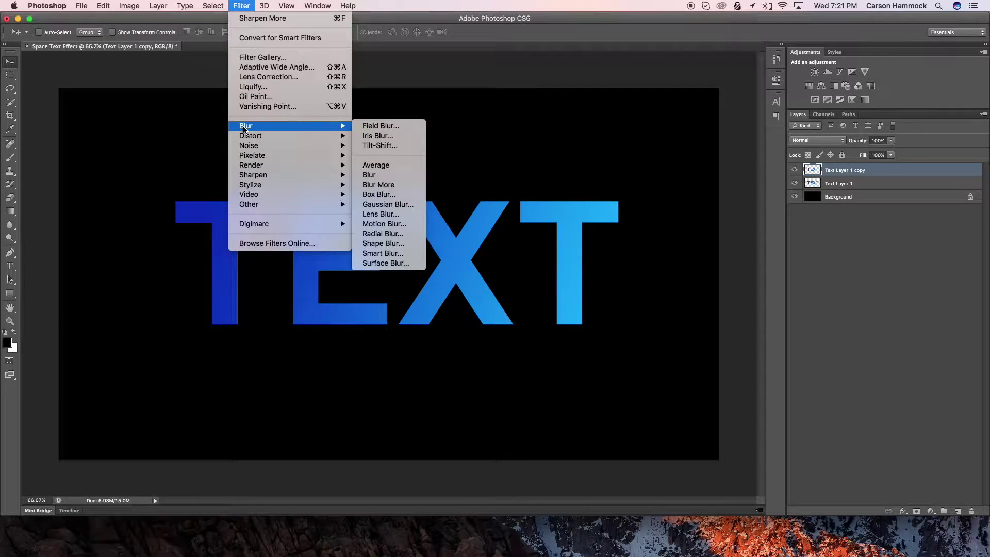
mouse_move(335, 165)
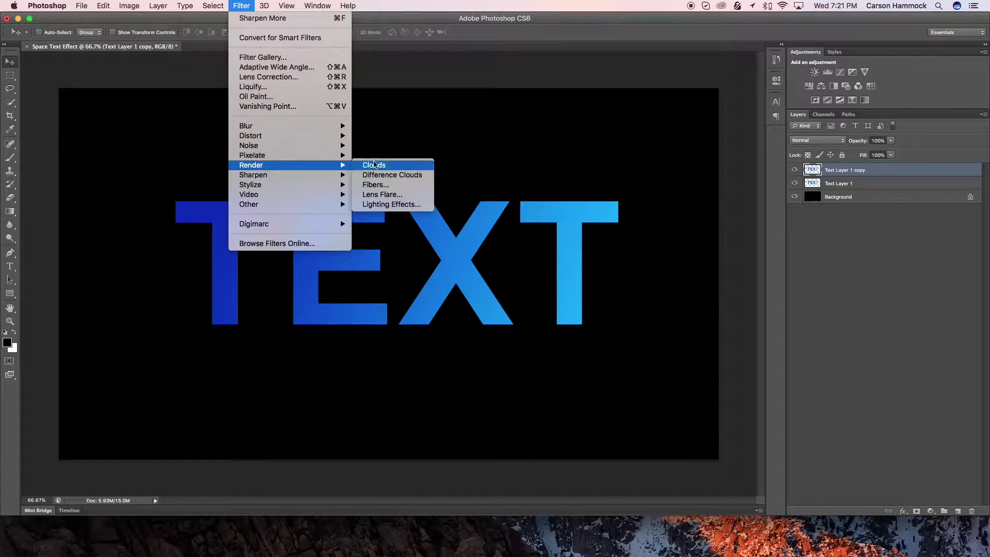
left_click(373, 165)
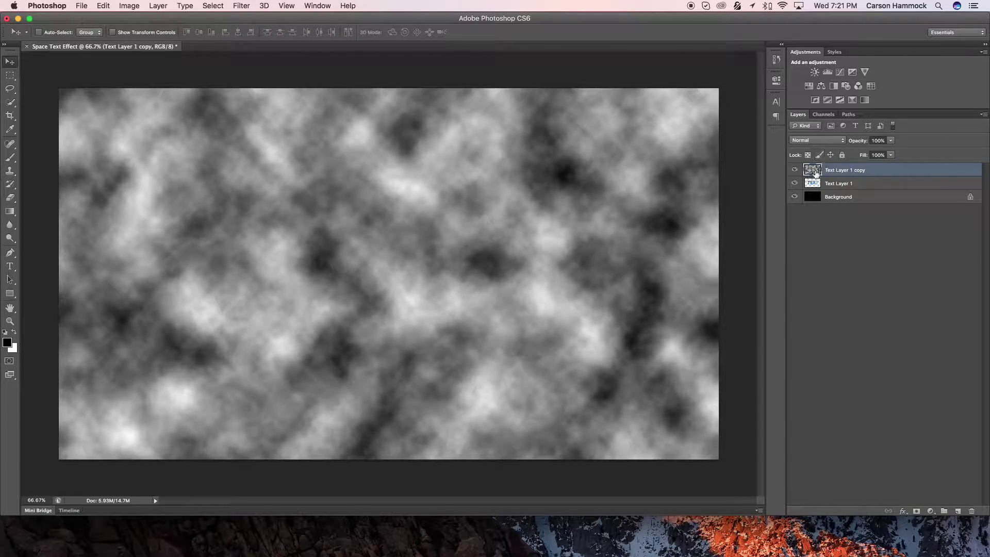
left_click(838, 146)
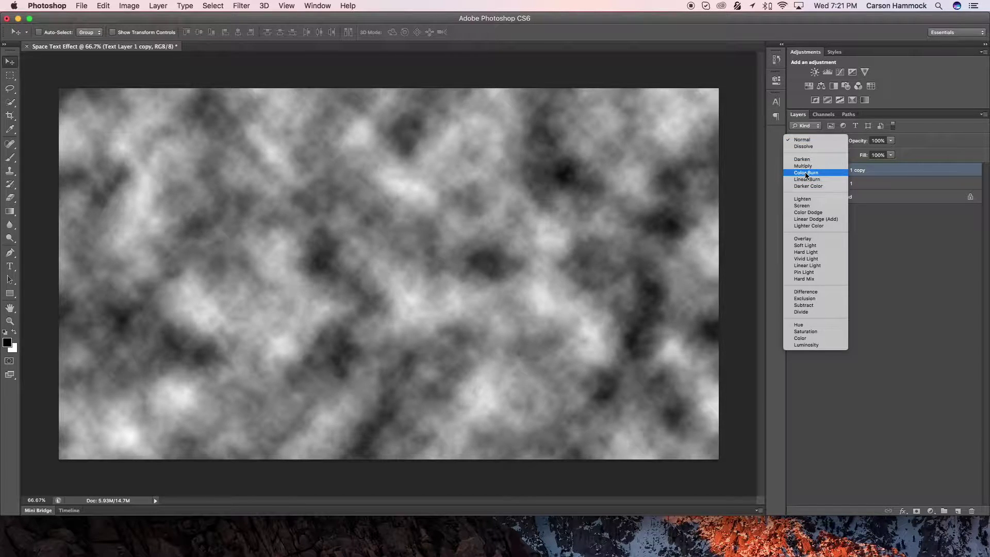
left_click(808, 213)
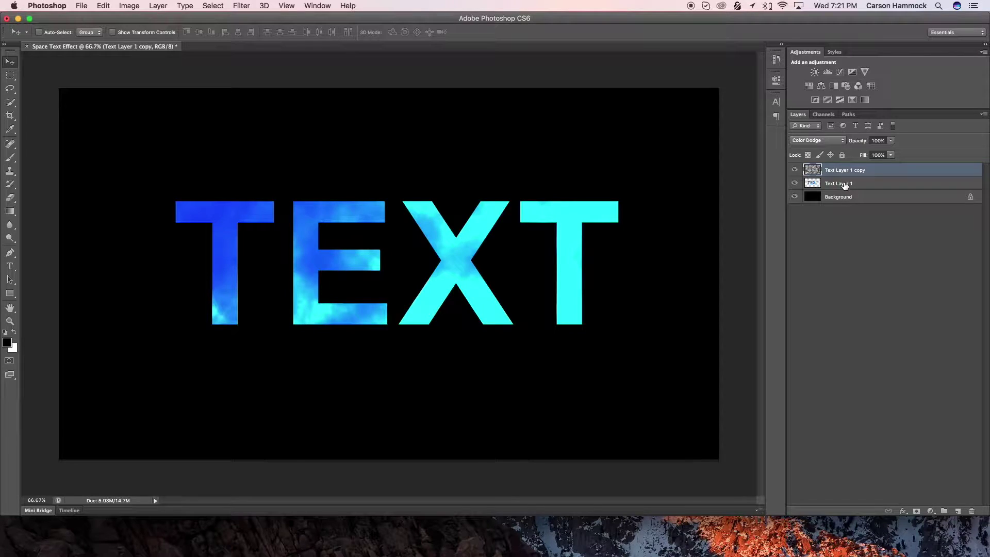
Duplicate the original Text Layer 1 under the name Blur Layer.
left_click(864, 185)
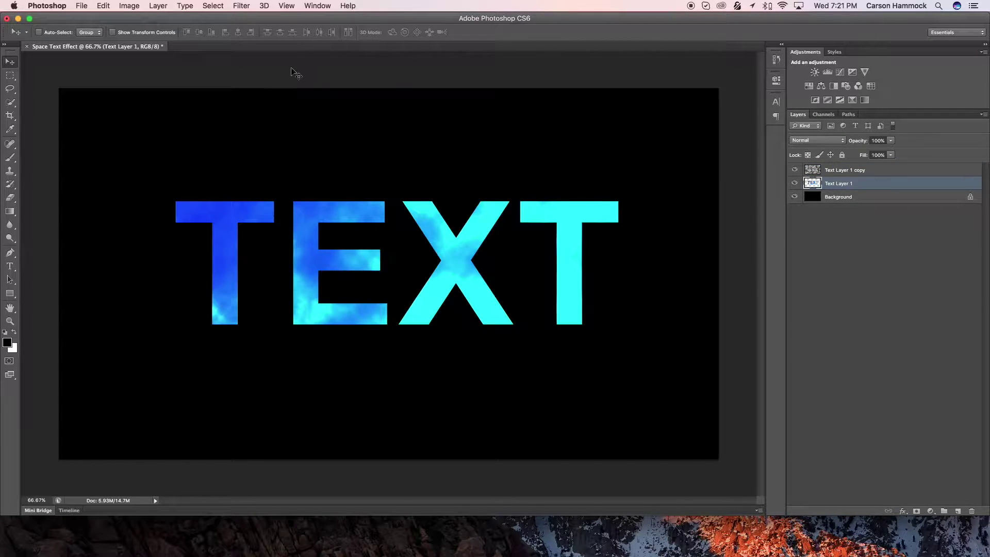
left_click(158, 6)
left_click(183, 28)
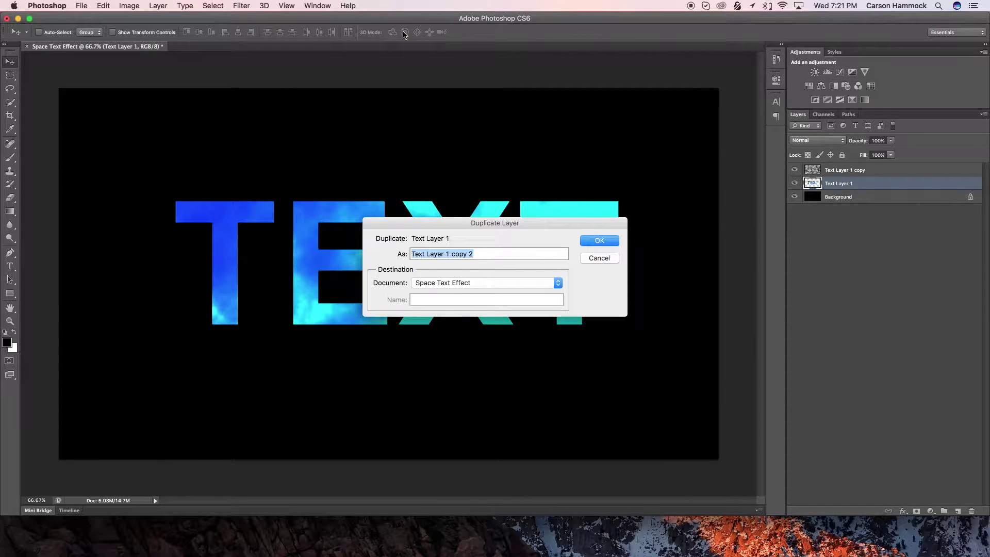
key("BackSpace")
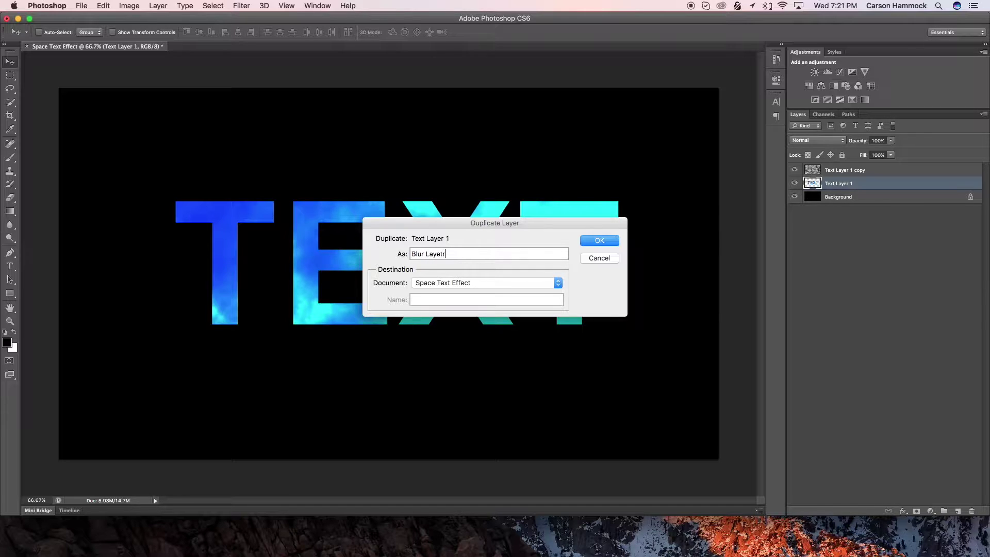
key("Return")
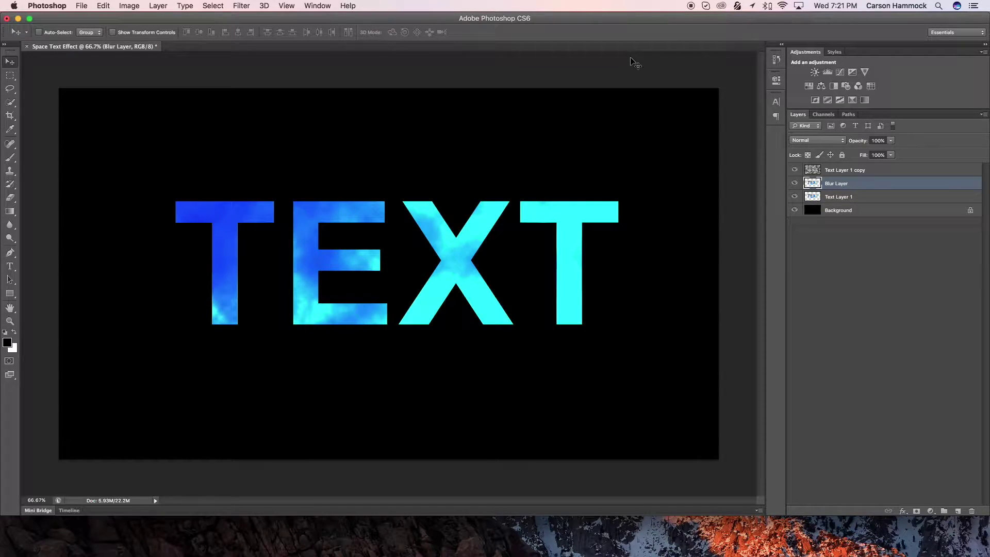
Apply a Gaussian Blur with a radius of about 88 pixels to Blur Layer for a cloudy glow around the letters.
mouse_move(853, 189)
left_mouse_down()
mouse_move(847, 168)
mouse_move(841, 178)
mouse_move(820, 171)
left_mouse_up()
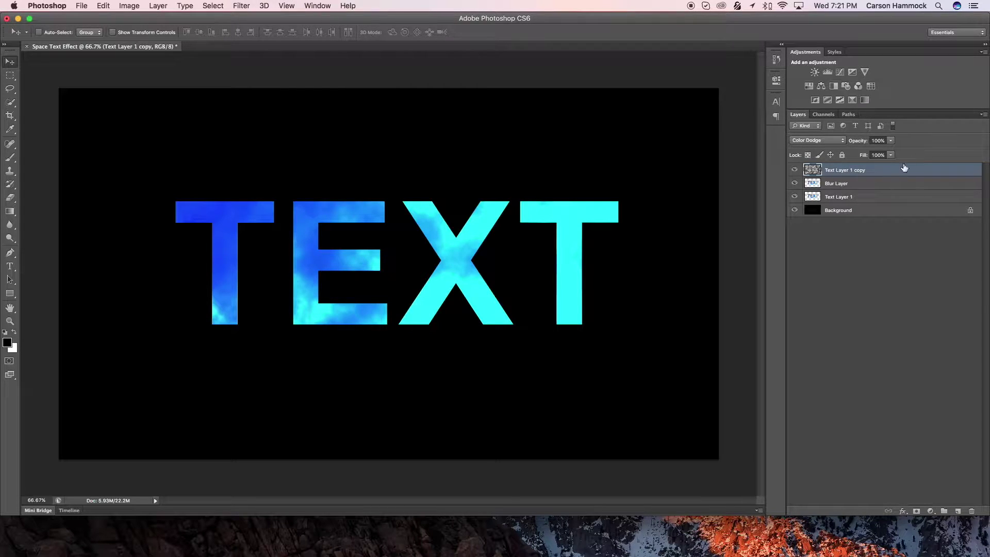
left_click(869, 183)
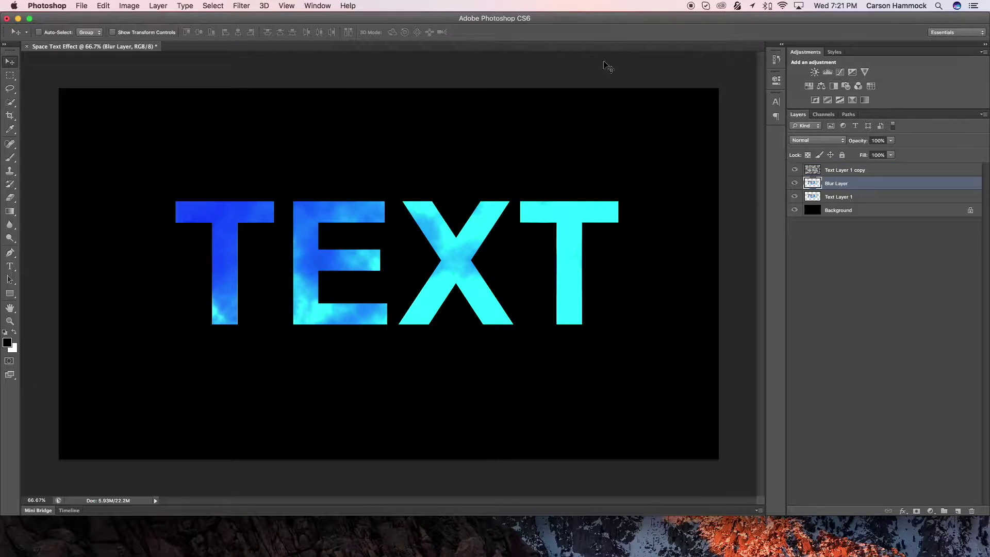
left_click(241, 5)
mouse_move(264, 137)
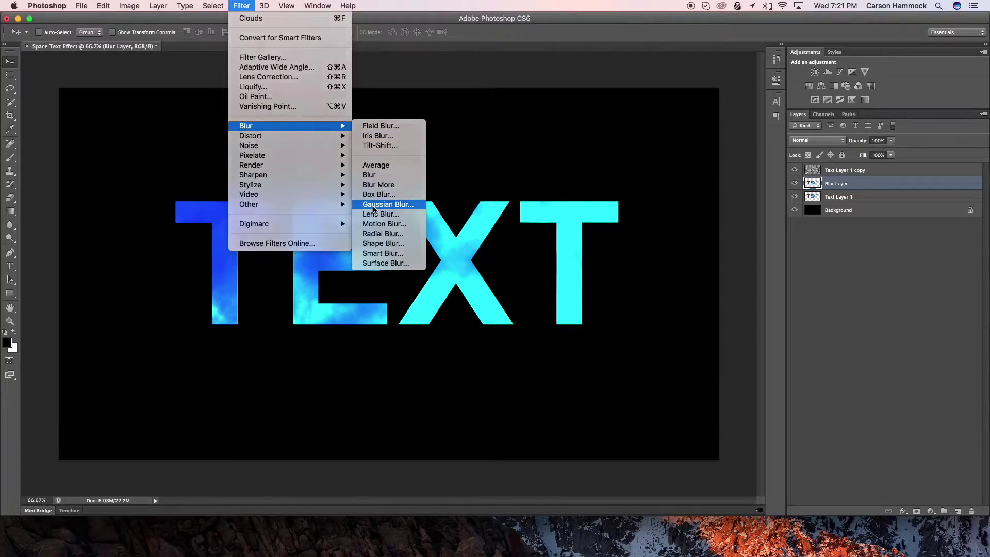
left_click(374, 205)
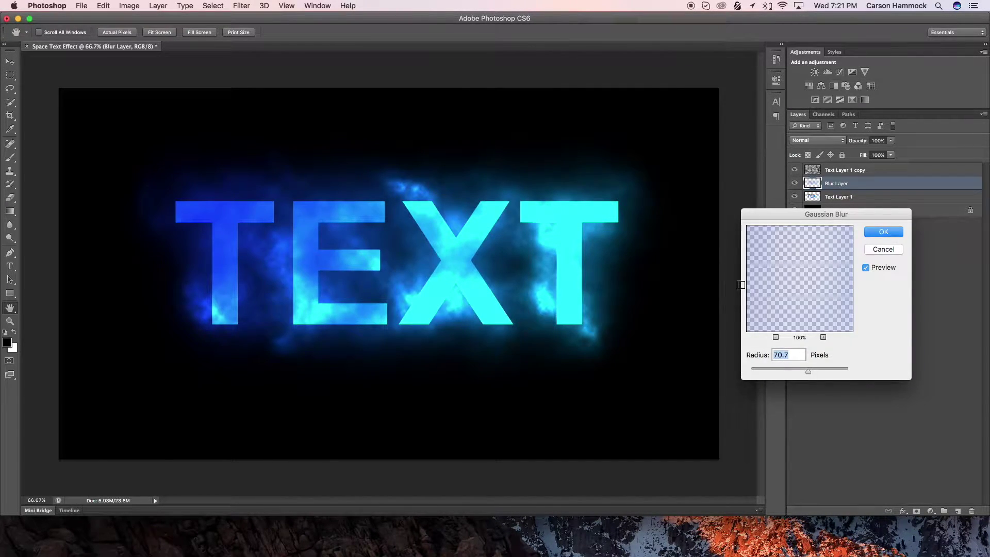
left_click_drag(814, 365, 710, 380)
left_click_drag(772, 376, 883, 364)
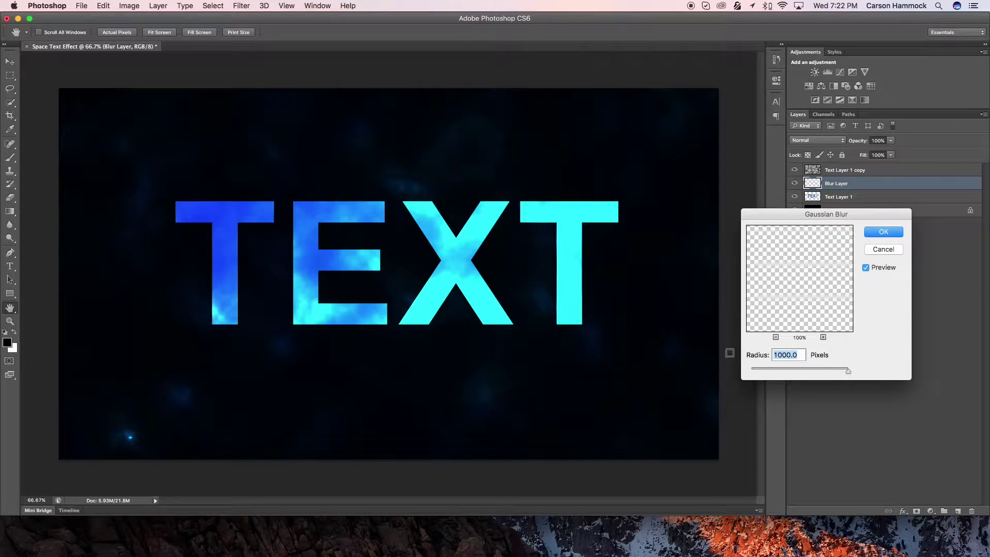
left_click_drag(844, 369, 822, 364)
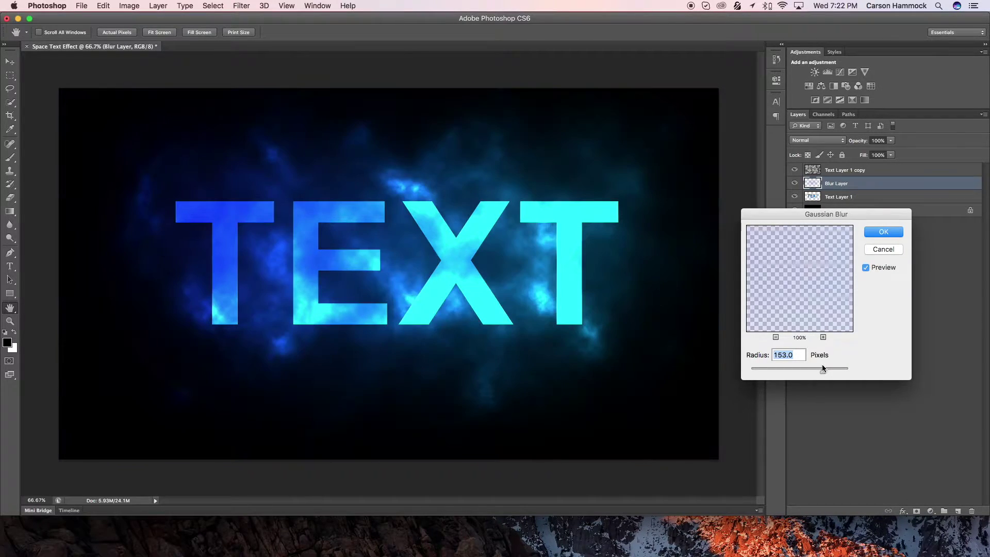
left_click_drag(800, 367, 813, 367)
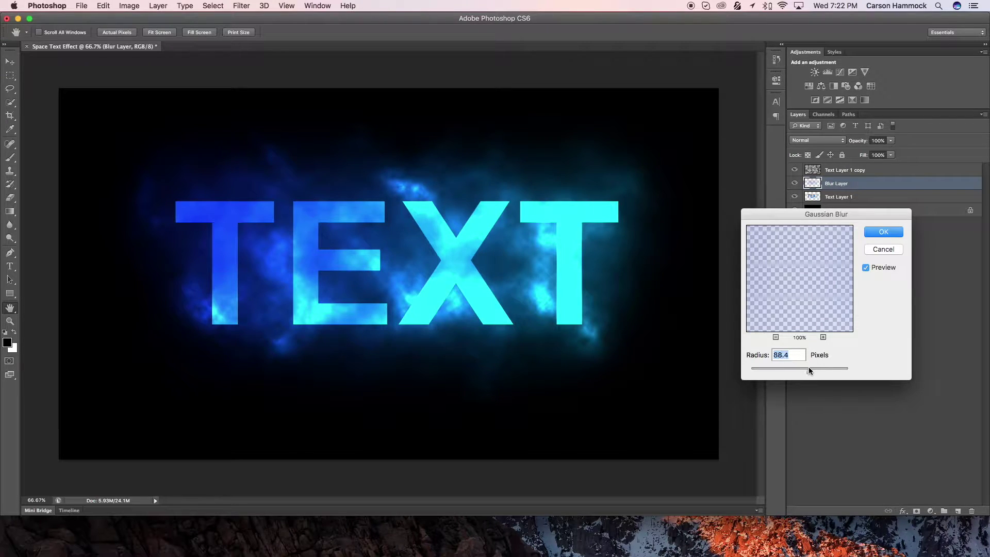
left_click(881, 233)
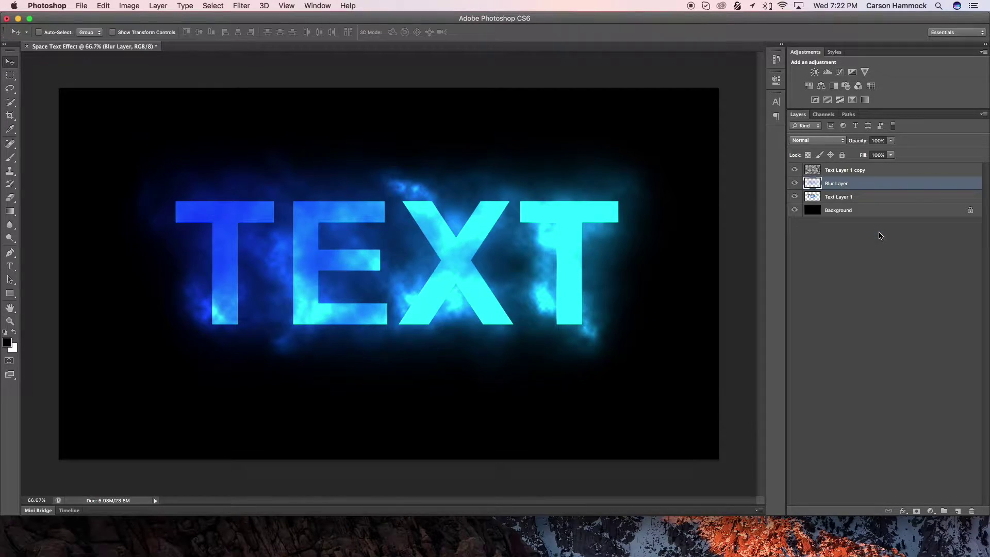
Temporarily hide Text Layer 1 copy and Text Layer 1 to examine the glow from Blur Layer alone, restoring both layers.
left_click(795, 171)
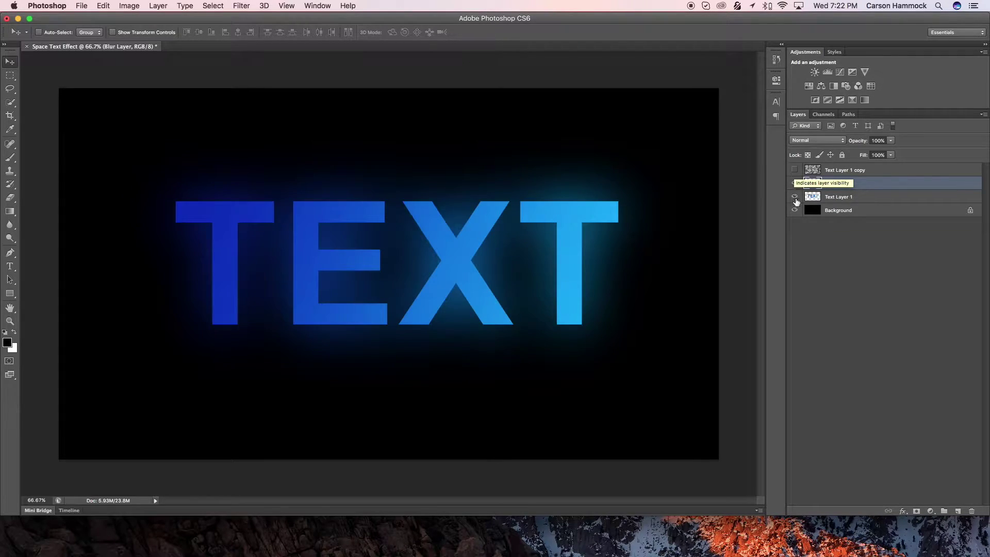
left_click(795, 198)
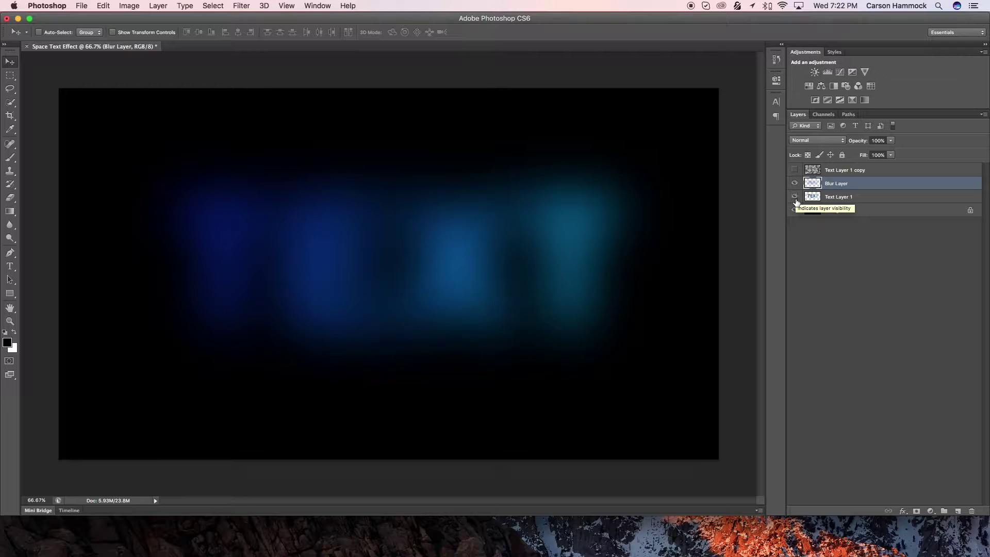
left_click(795, 197)
left_click(795, 170)
Duplicate the original Text Layer 1 within the same document under the name Blur Layer 2.
left_click(869, 203)
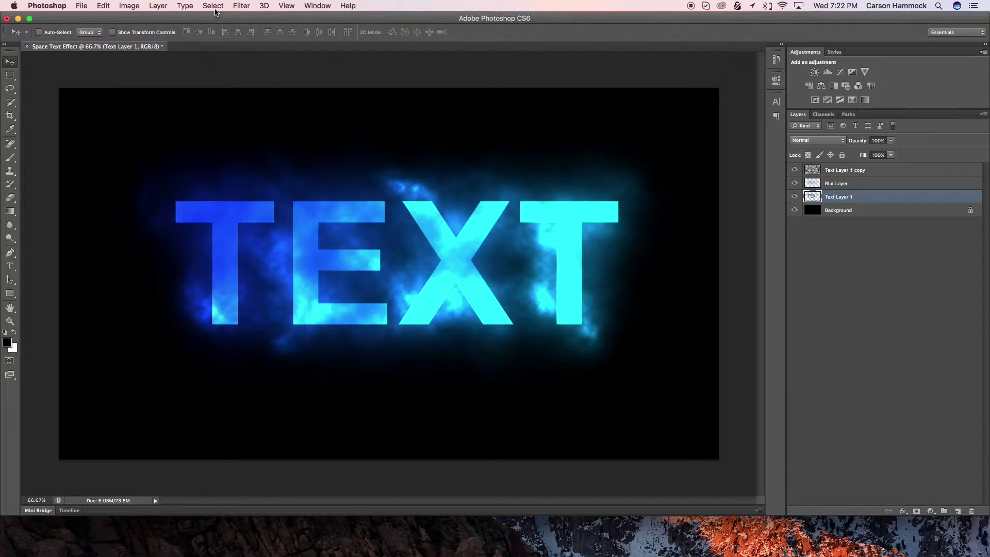
left_click(160, 7)
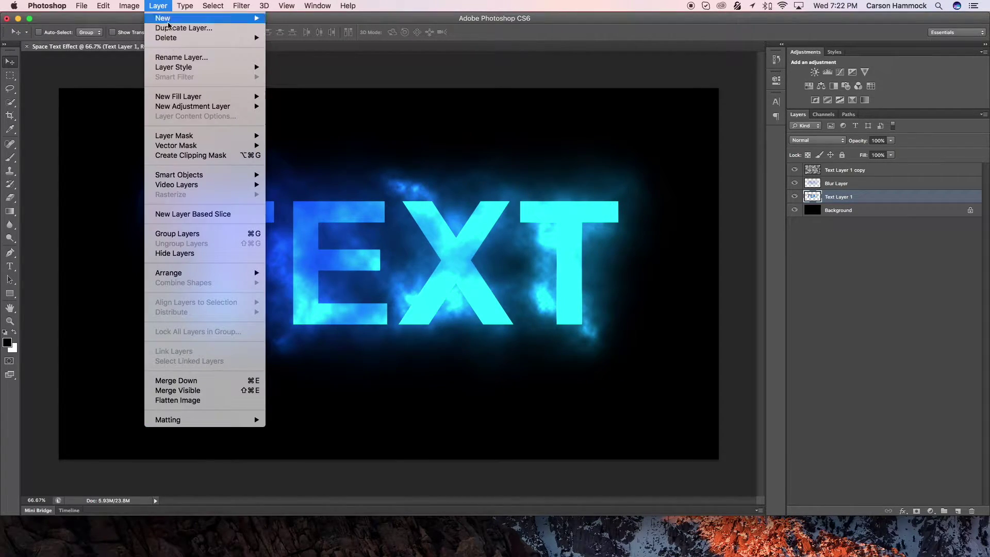
left_click(169, 29)
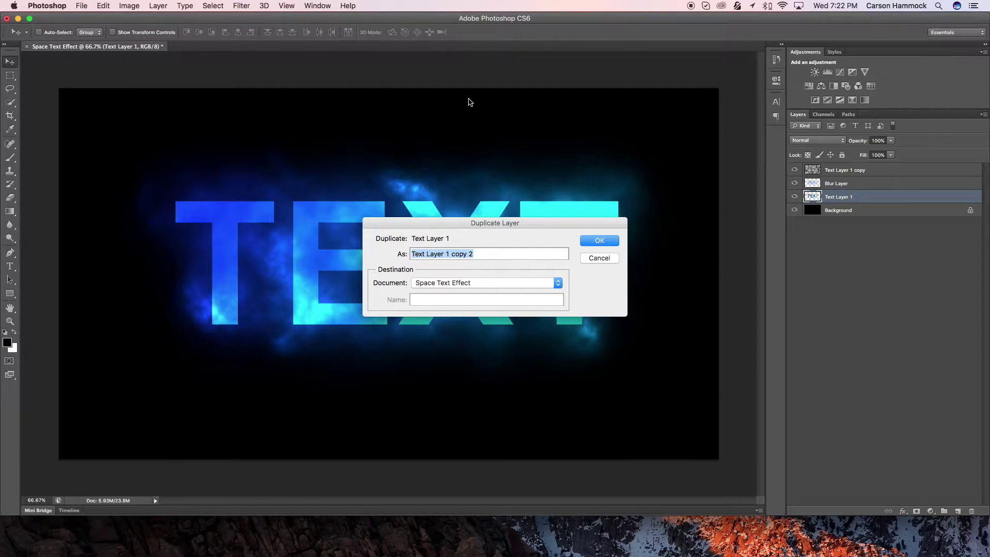
key("BackSpace")
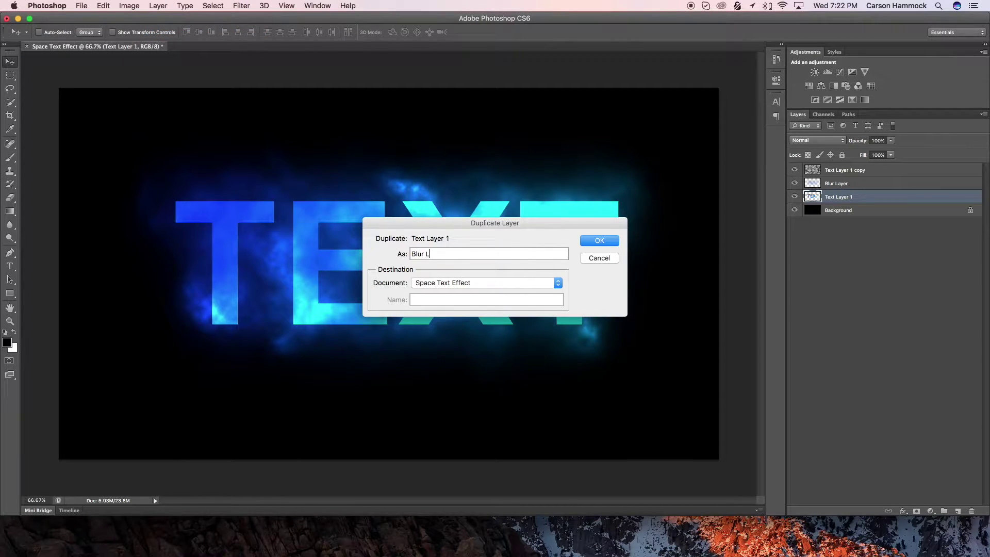
key("Return")
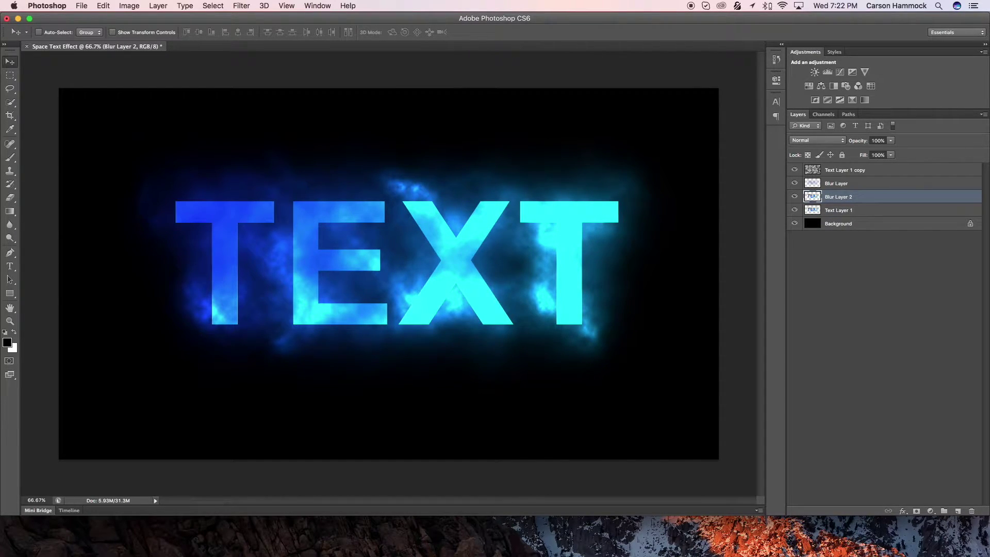
Apply a Gaussian Blur with a radius of about 365 pixels to Blur Layer 2 to spread a faint glow across the background.
left_click(242, 8)
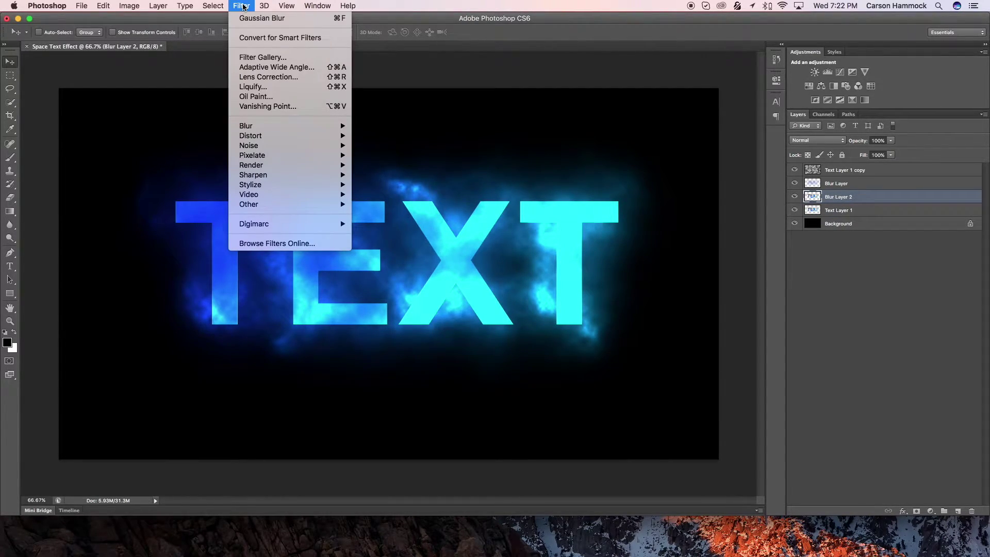
mouse_move(275, 126)
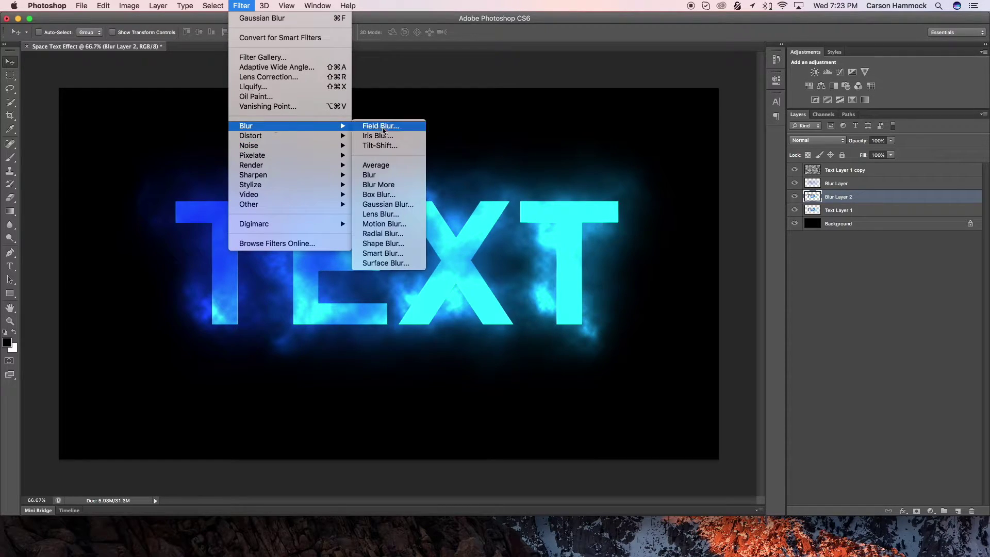
left_click(382, 204)
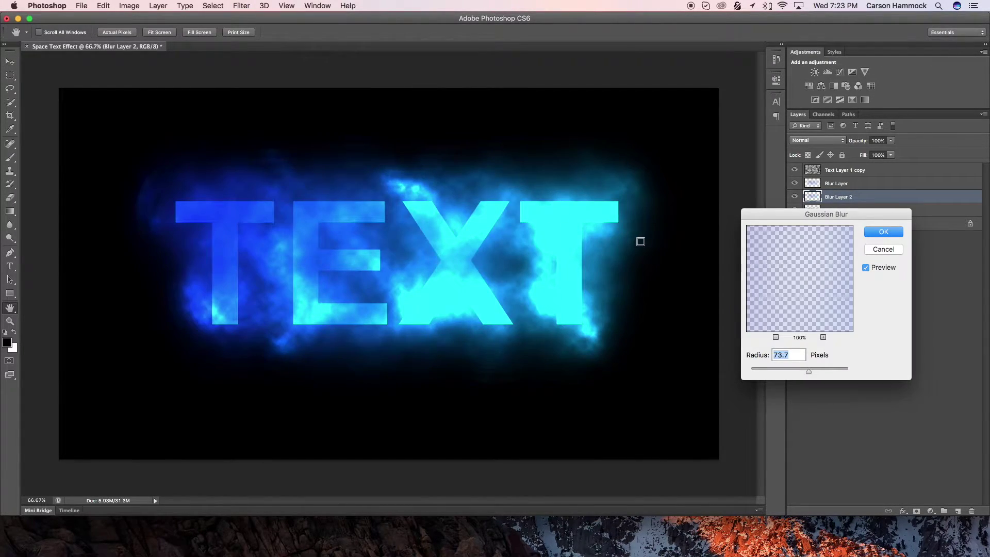
mouse_move(821, 373)
left_mouse_down()
mouse_move(856, 372)
mouse_move(816, 377)
mouse_move(836, 377)
left_mouse_up()
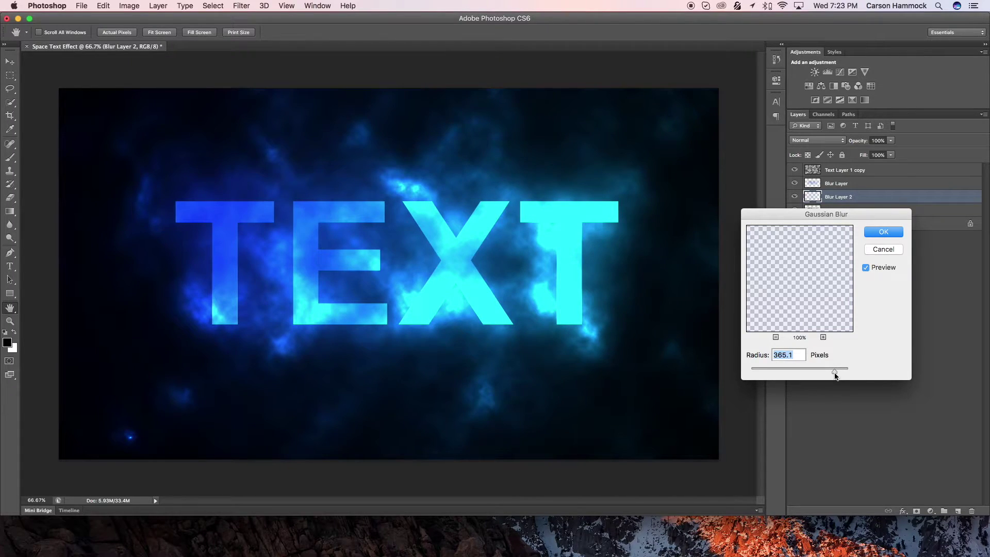
left_click(877, 233)
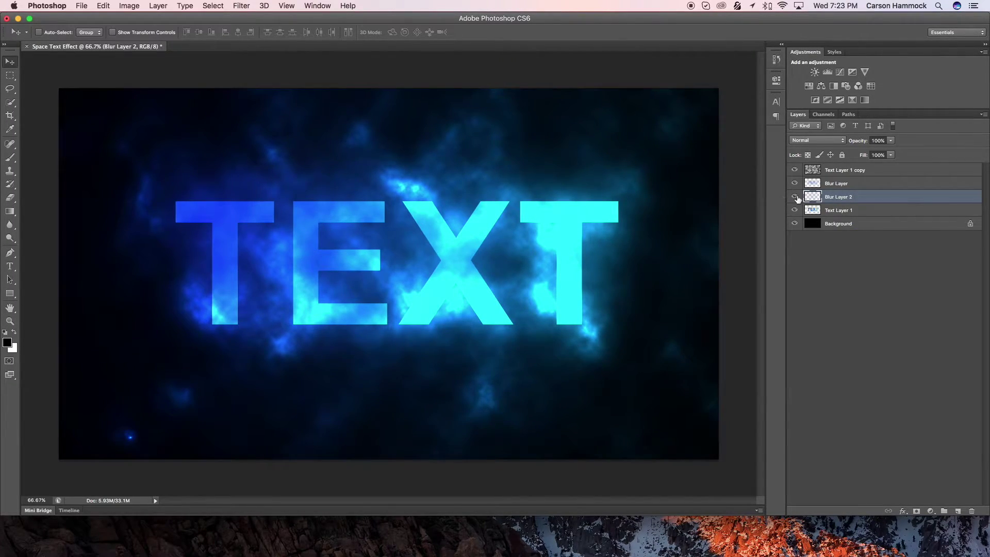
Toggle the visibility of Blur Layer and Blur Layer 2 to compare the text with and without their glows, leaving both shown.
left_click(795, 196)
left_click(795, 196)
left_click(796, 184)
left_click(795, 196)
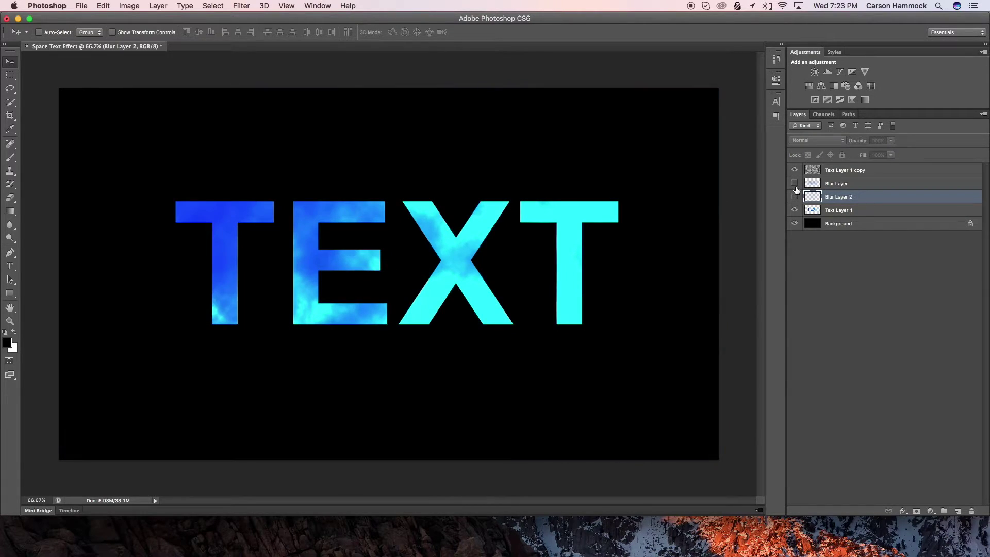
left_click(795, 183)
left_click(794, 196)
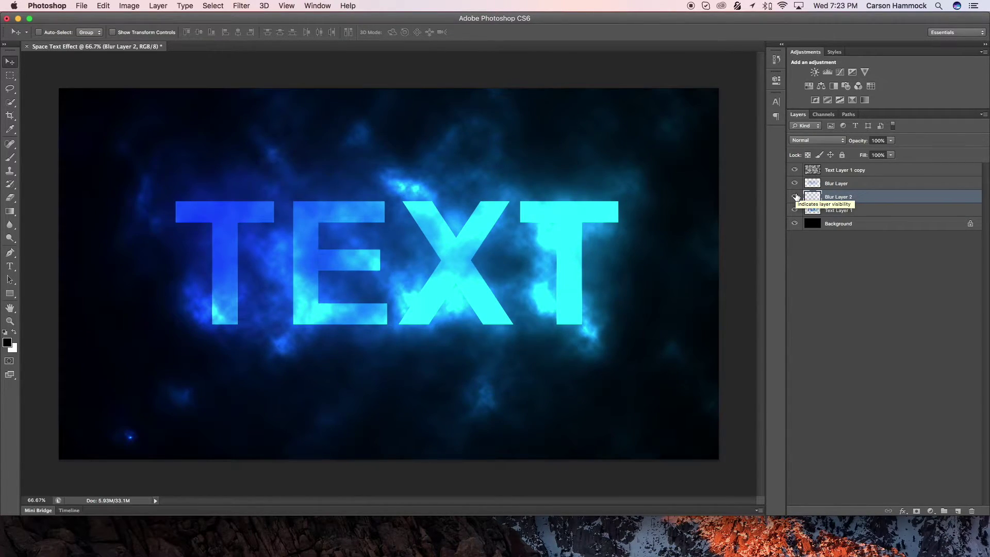